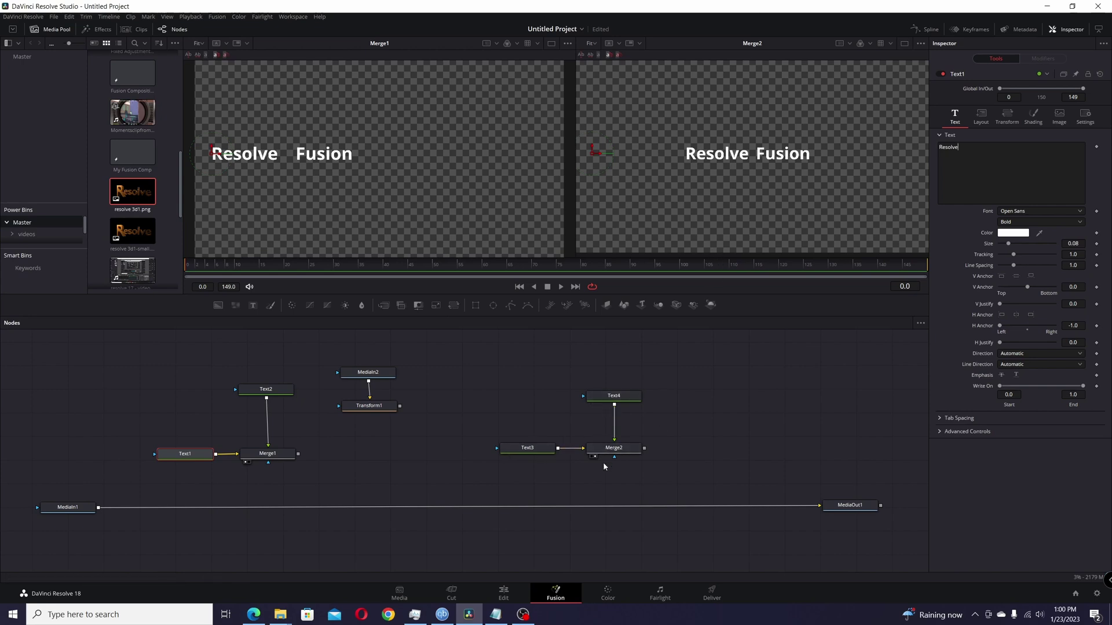
- Append "aaaa" to the Text3 node's text to test how the merged title grows, and delete the extra letters
left_click(545, 449)
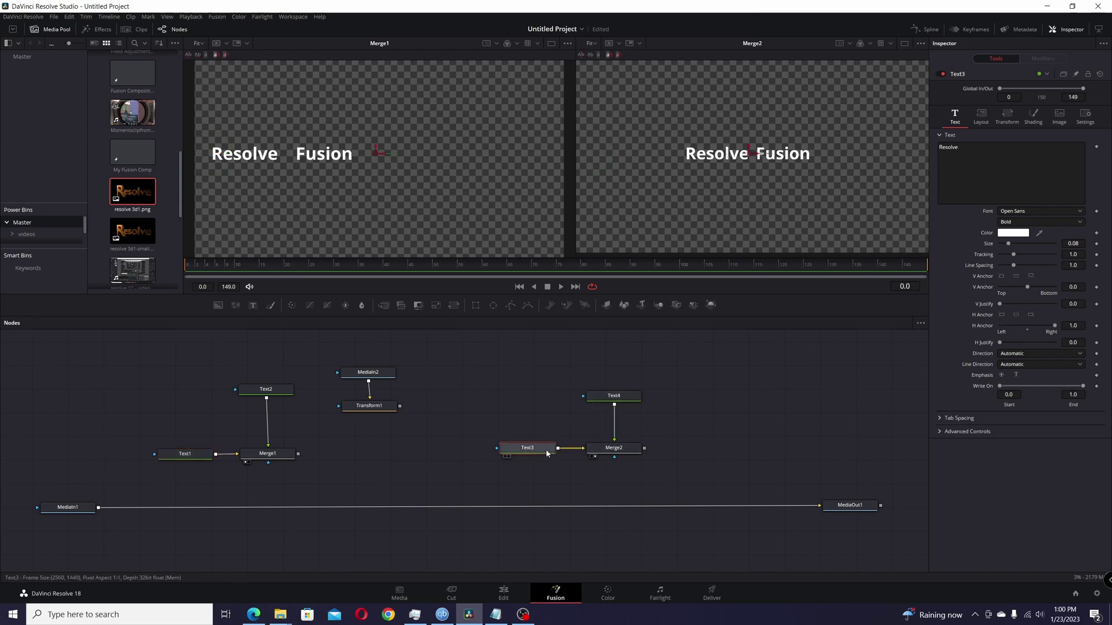
left_click(978, 166)
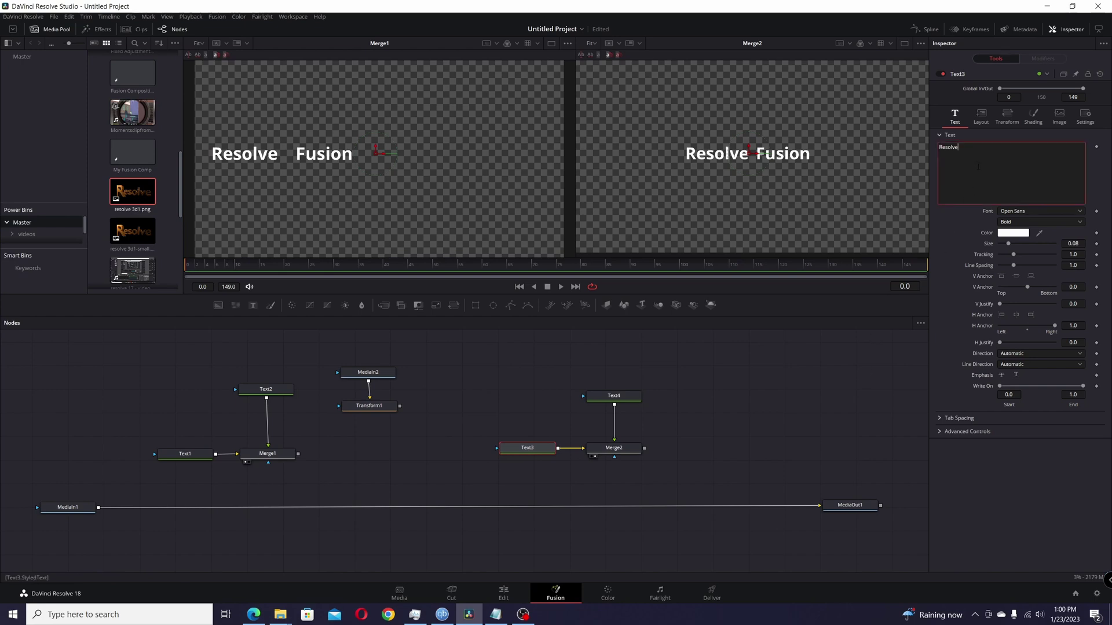
type("aaaa")
key("BackSpace")
key("BackSpace")
key("BackSpace")
key("BackSpace")
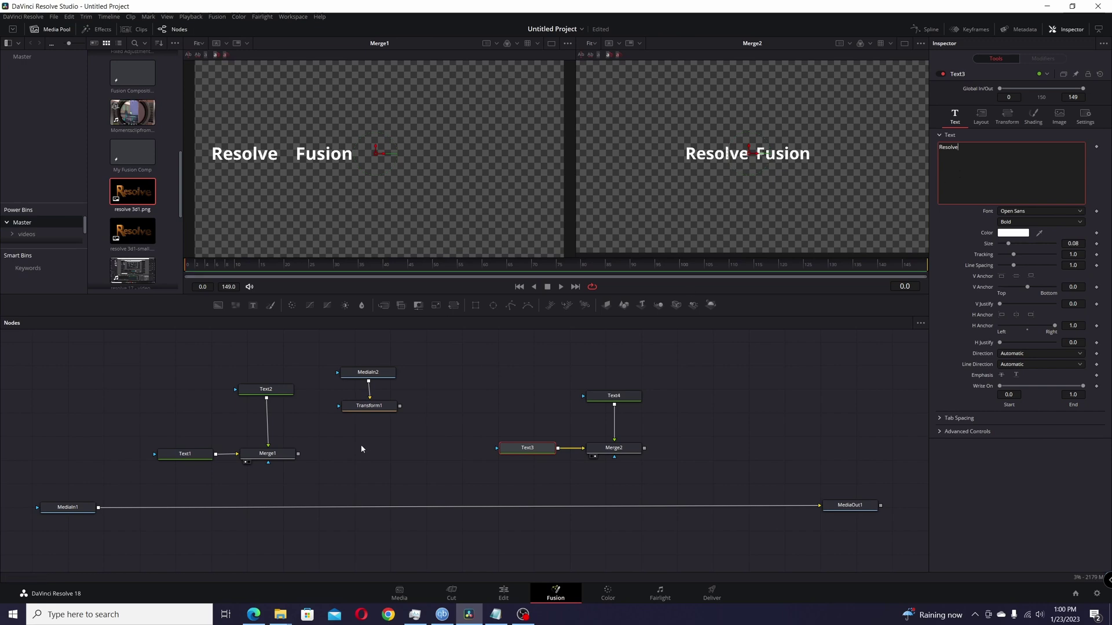
- Append "aaaaaa" to the Text1 node's "Resolve" text to test the expression-driven spacing, and remove the added letters
left_click(261, 455)
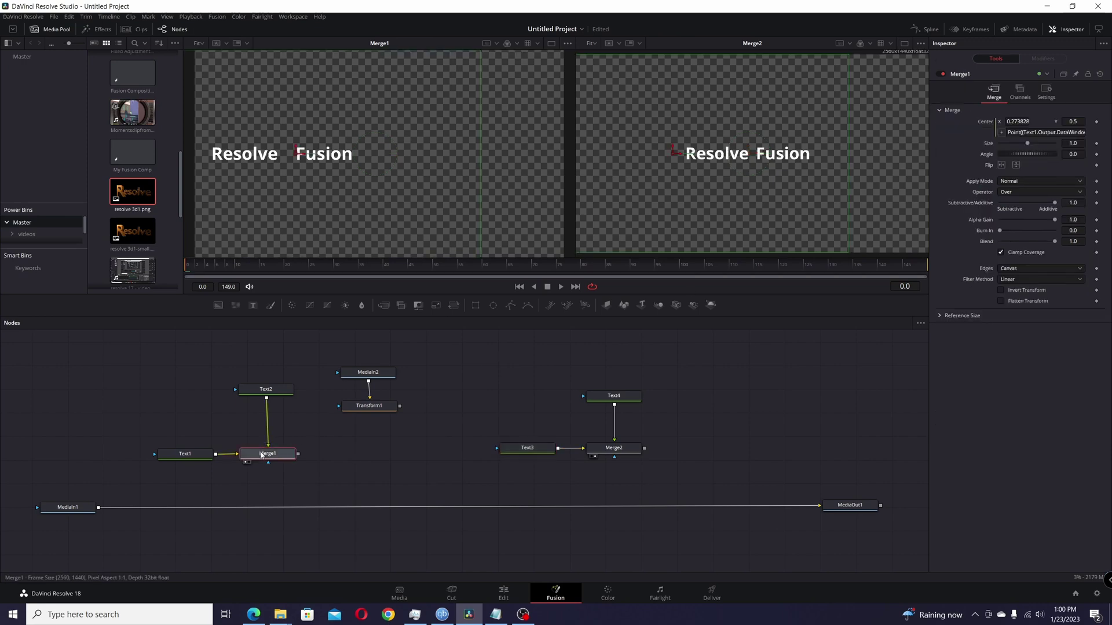
left_click(178, 454)
left_click(986, 152)
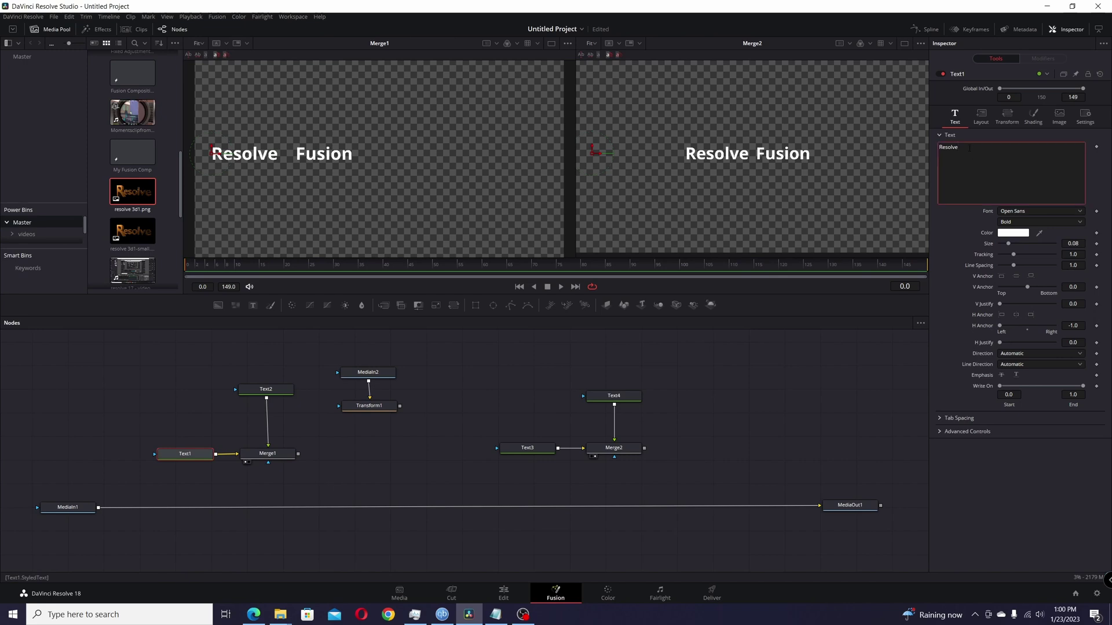
type("aaaaaa")
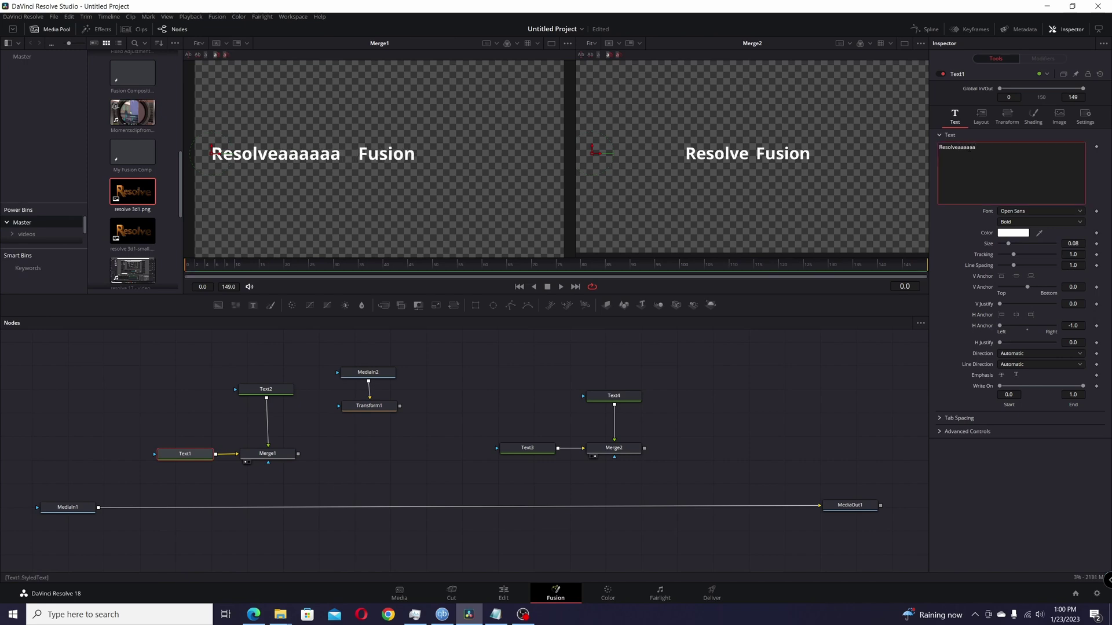
key("BackSpace")
key("BackSpace")
key("BackSpace")
key("BackSpace")
key("BackSpace")
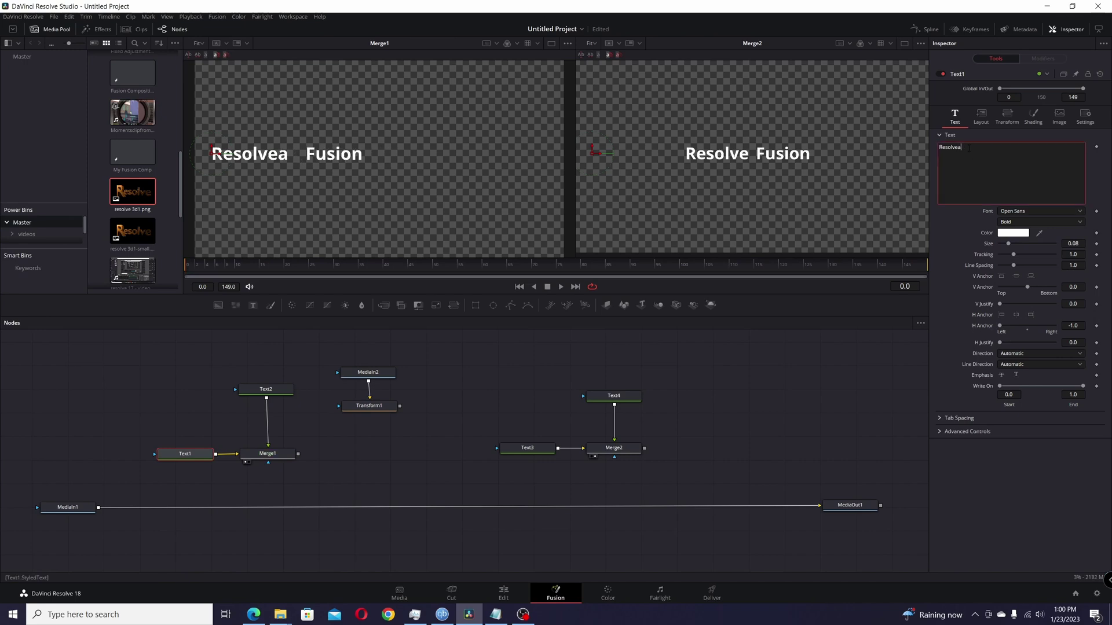
key("BackSpace")
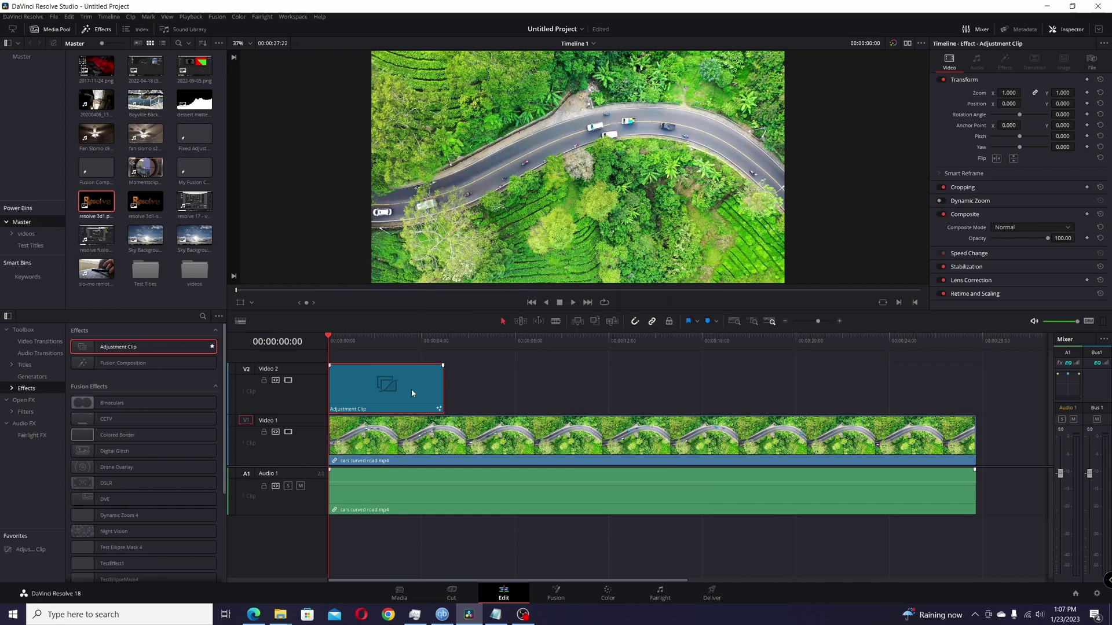
- Open the adjustment clip in Fusion and add two text nodes combined through a merge node
left_click(560, 596)
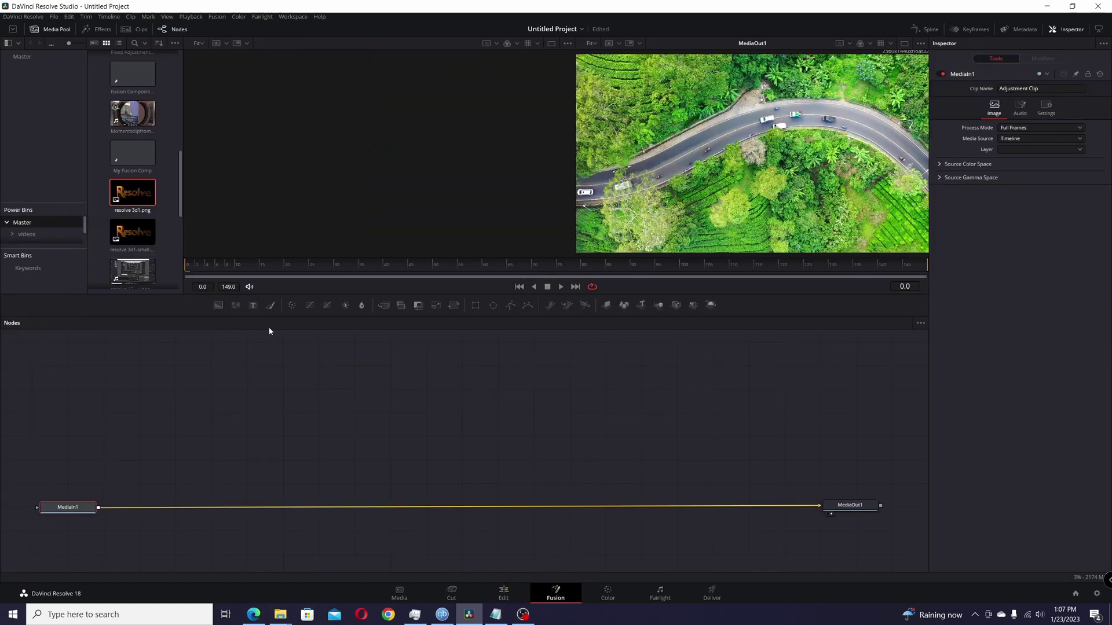
left_click_drag(253, 304, 547, 426)
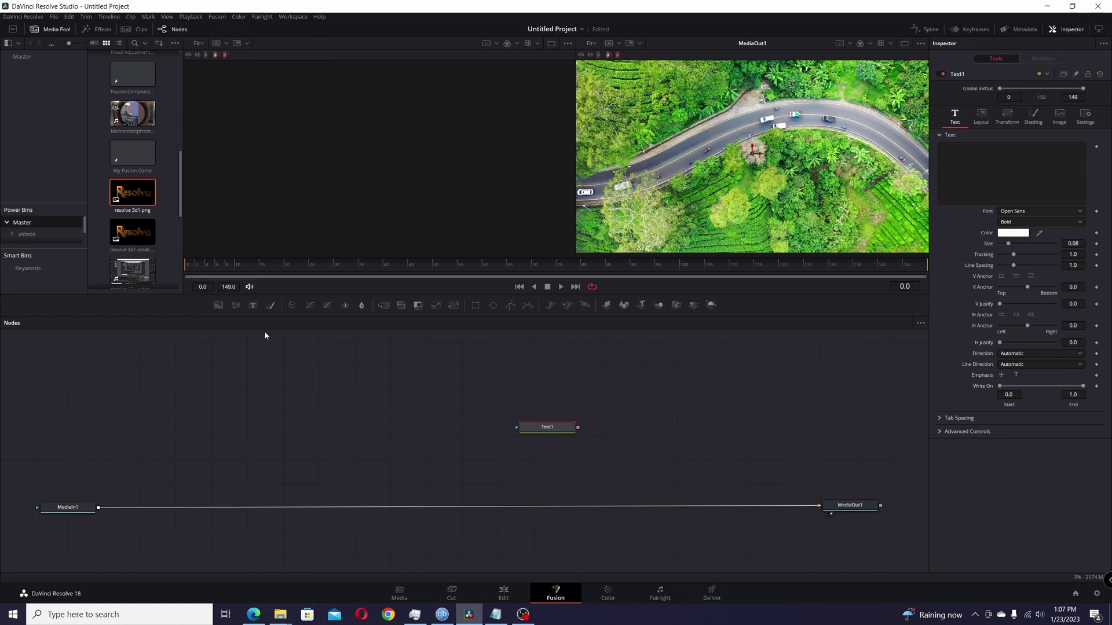
left_click_drag(252, 305, 577, 430)
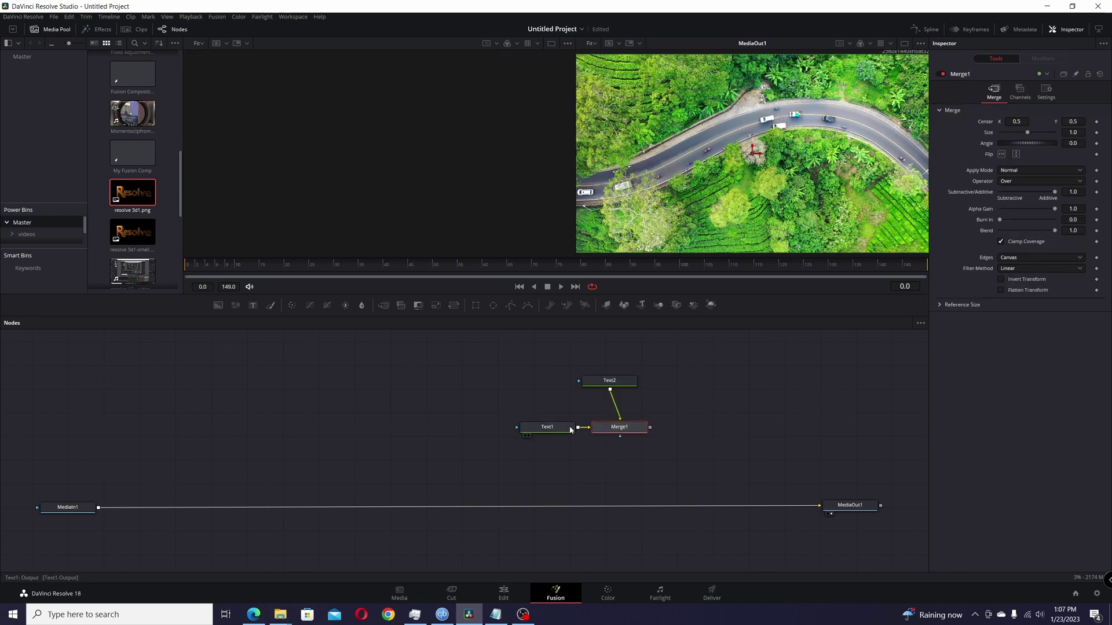
- Show Text1 in the first viewer, set its text to "Resolve" and set its horizontal anchor to right
left_click(539, 426)
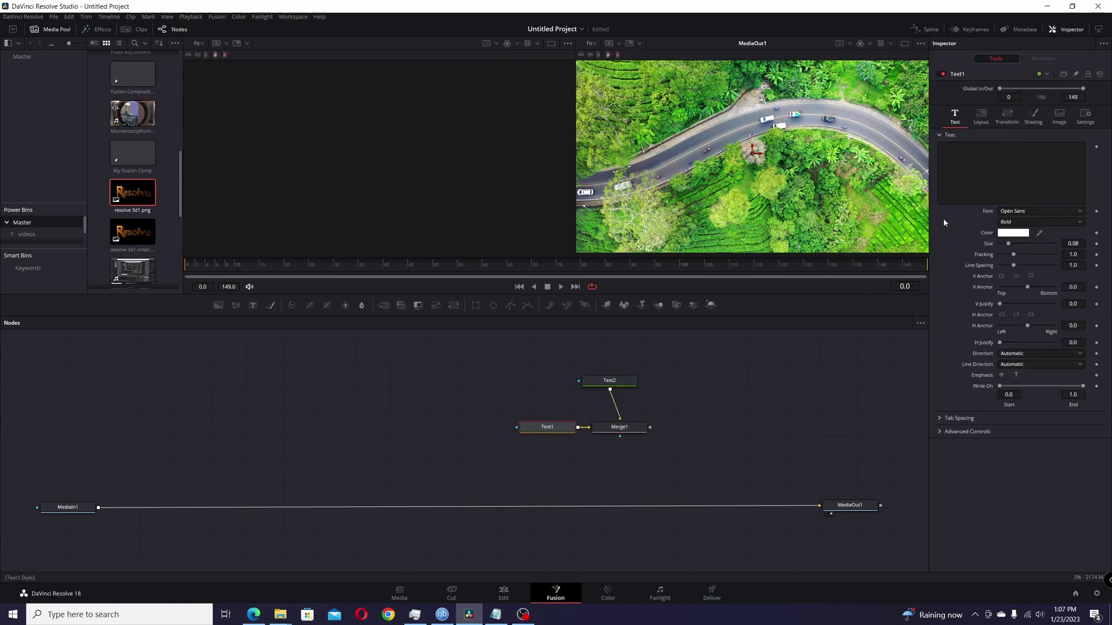
key("1")
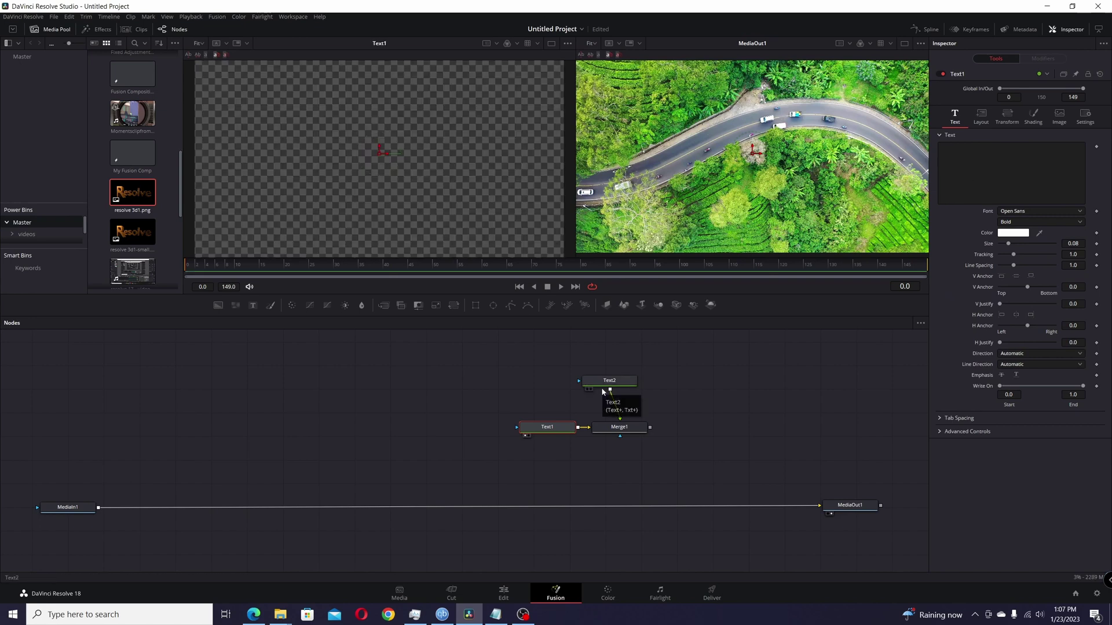
left_click(988, 184)
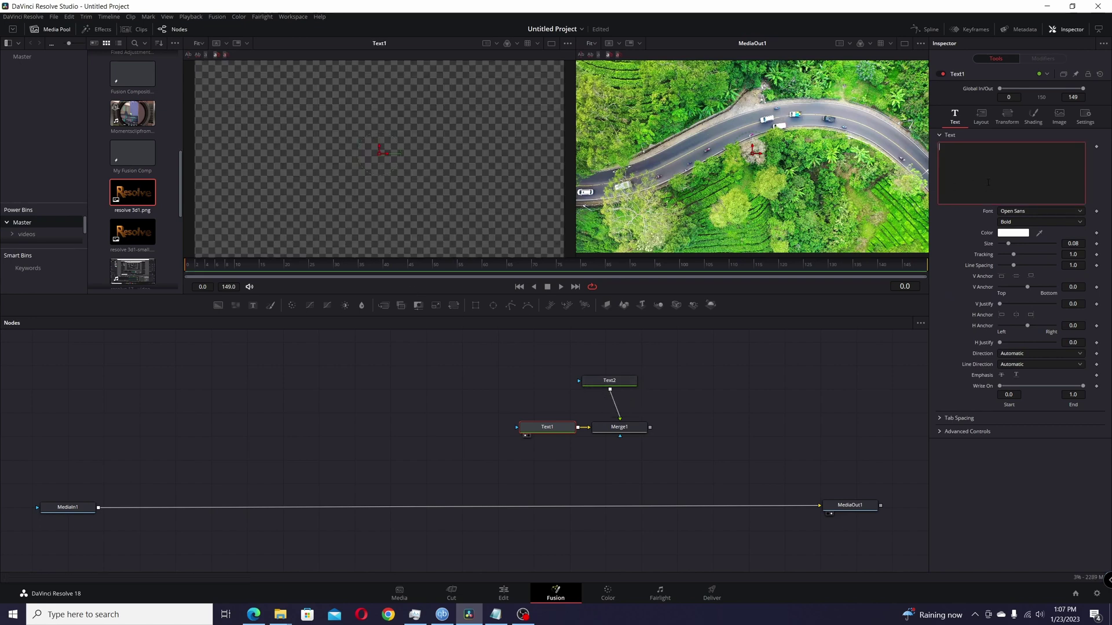
type("Res")
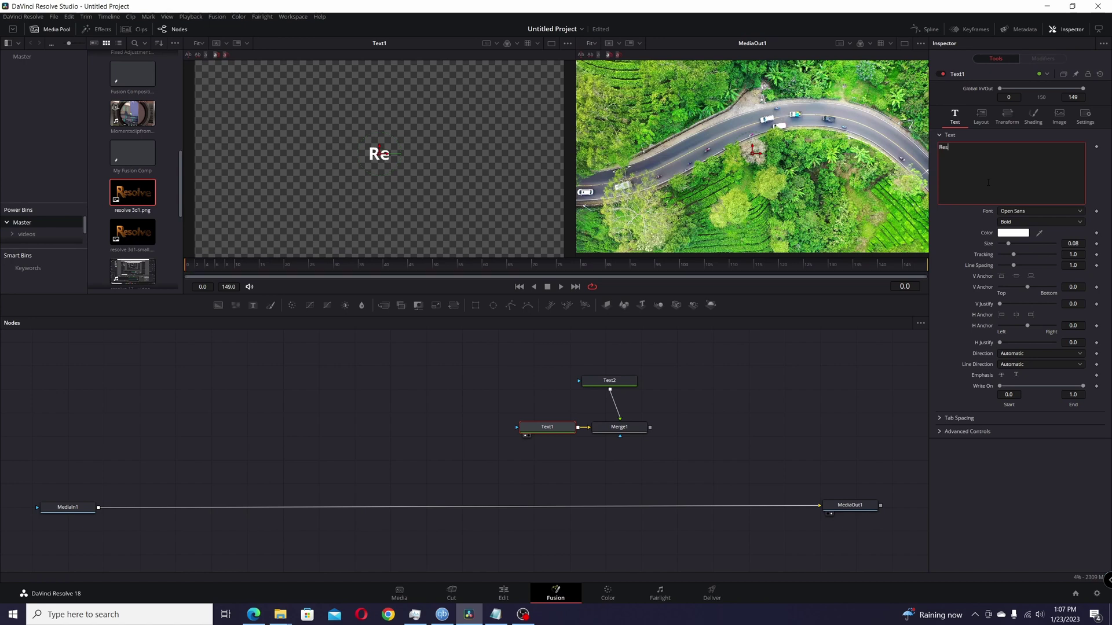
type("olve")
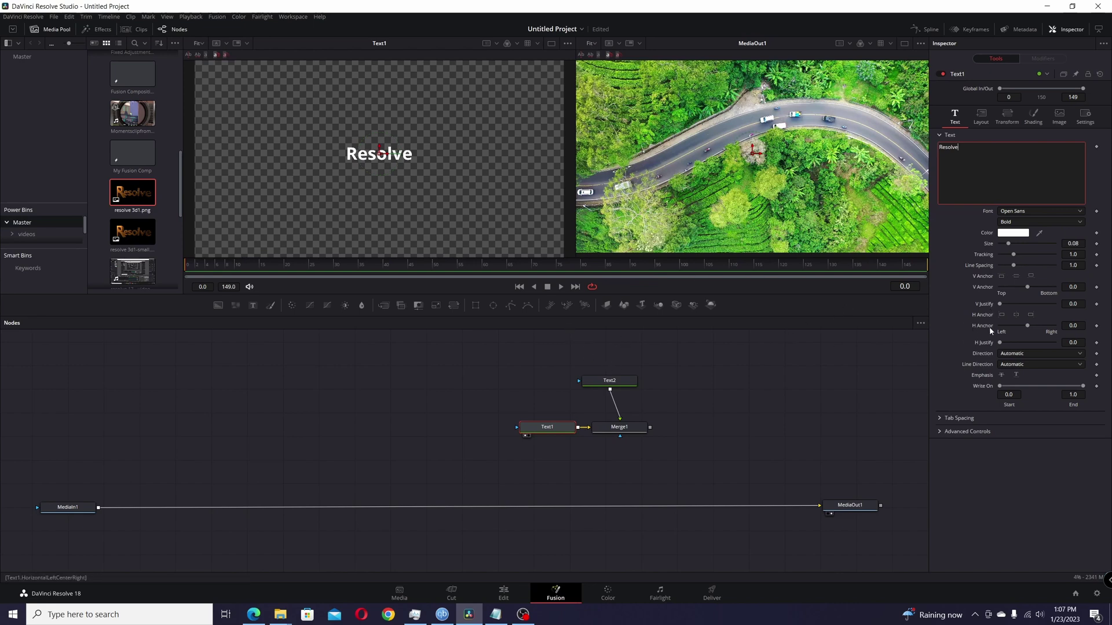
left_click(1031, 316)
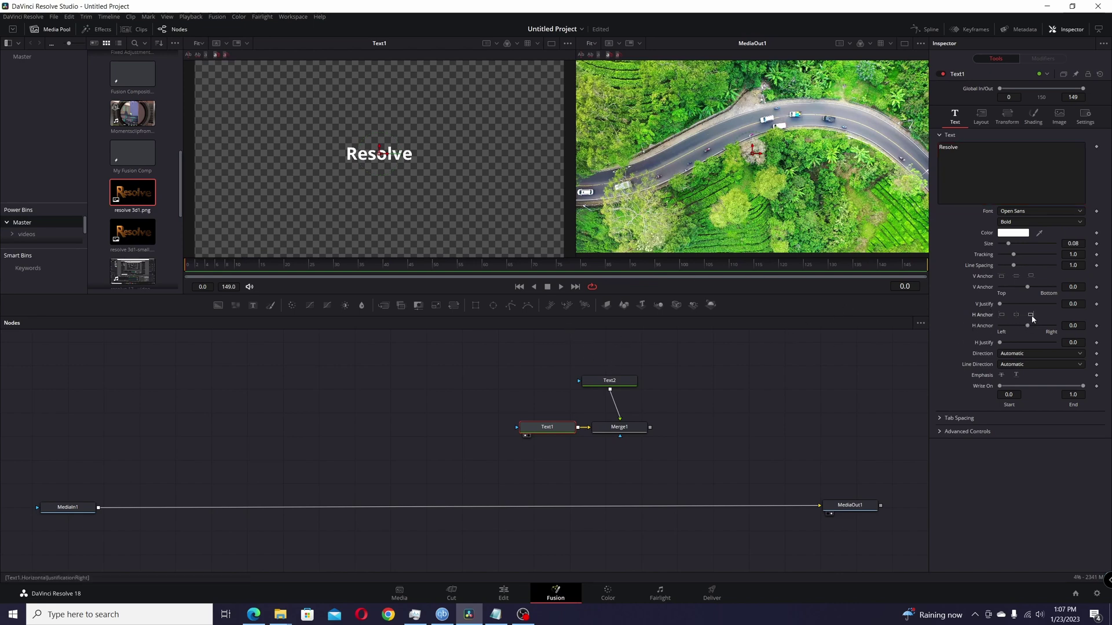
- Set Text2's text to "Fusion" with a left horizontal anchor, and show Merge1 in the second viewer
left_click_drag(619, 386, 623, 385)
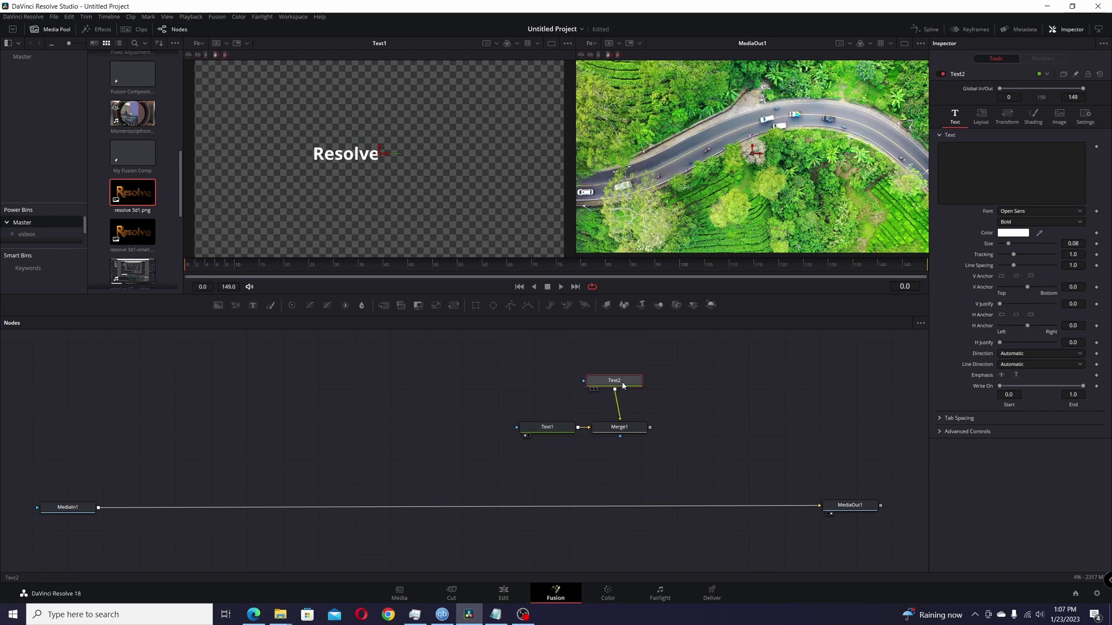
left_click_drag(633, 381, 637, 381)
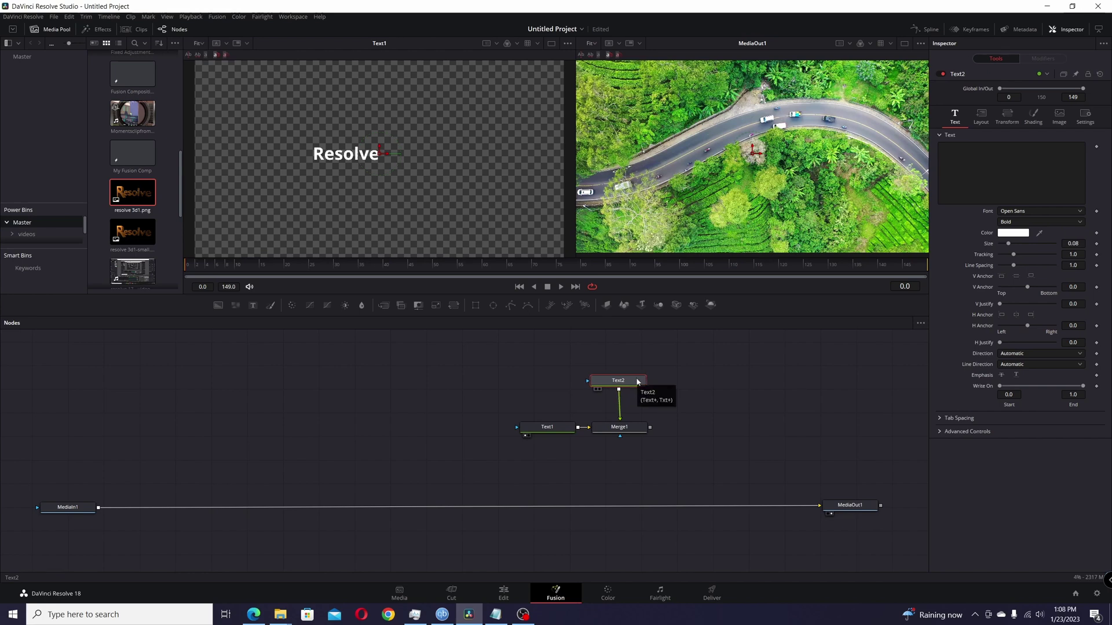
key("2")
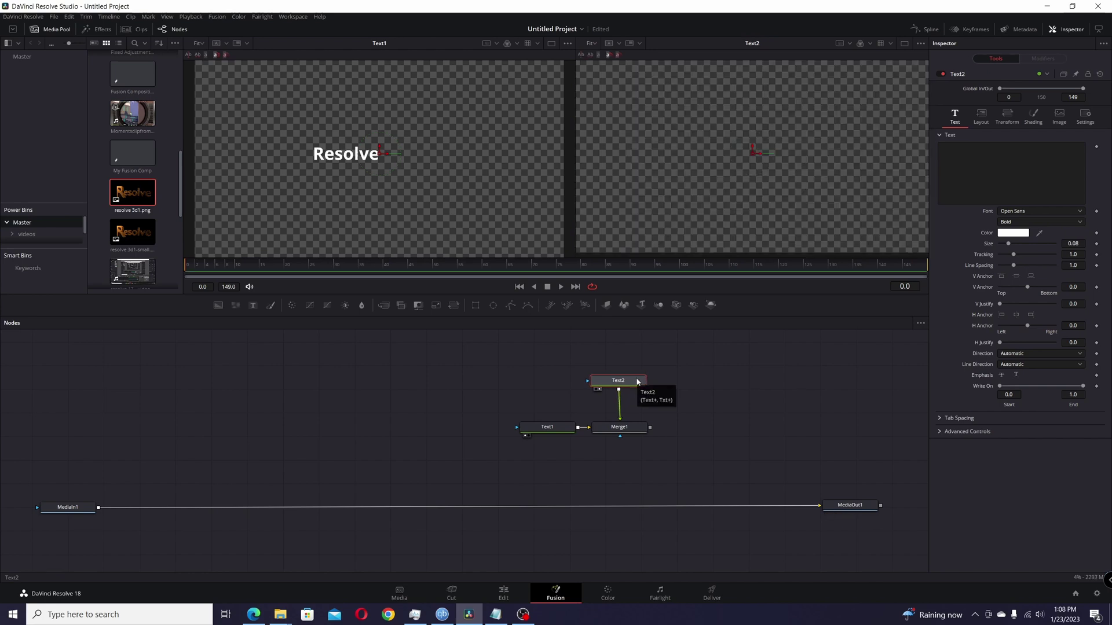
left_click(986, 183)
type("Fusion")
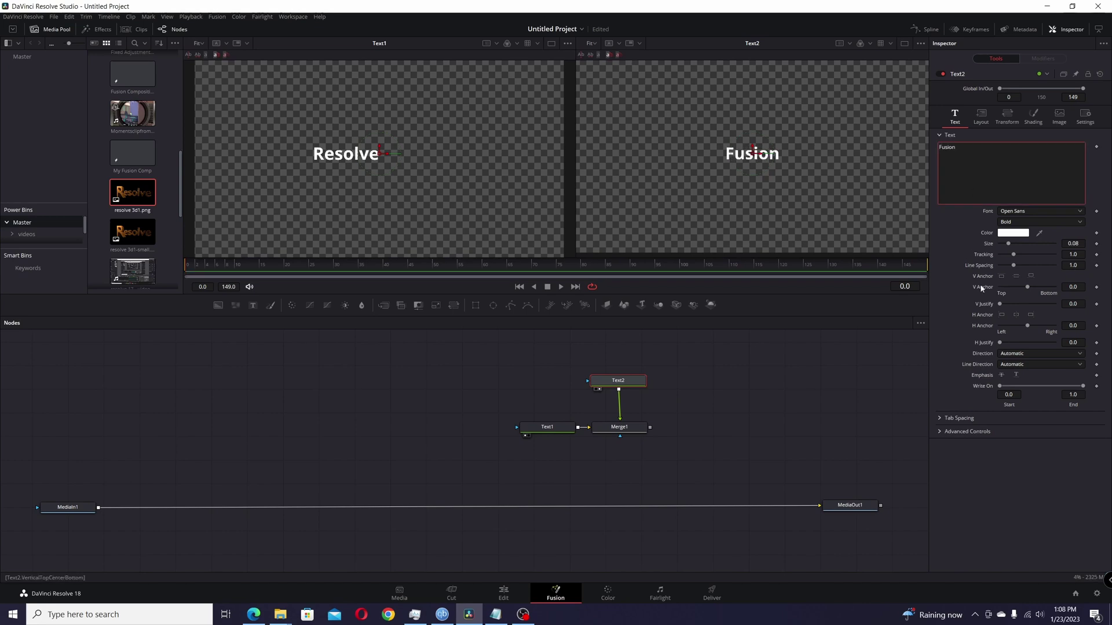
left_click(1002, 316)
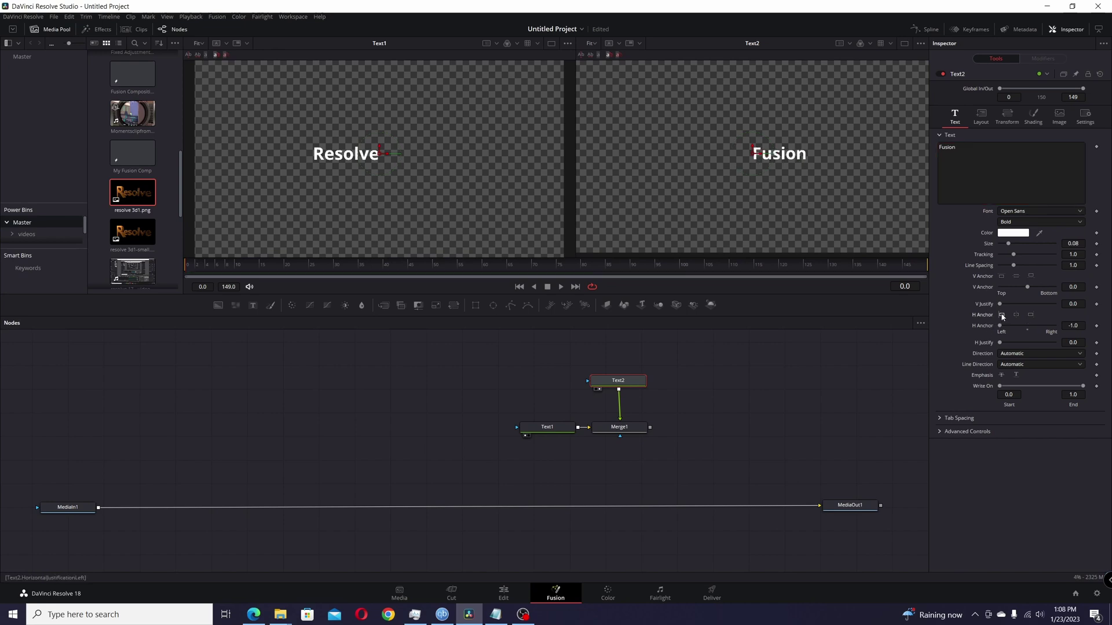
left_click(618, 430)
key("2")
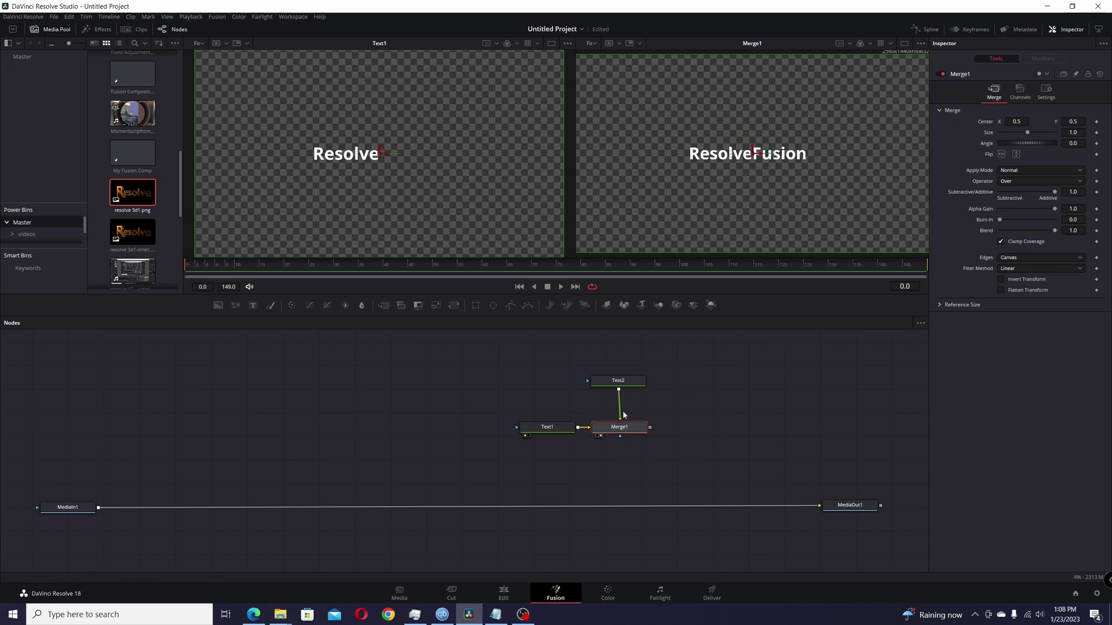
- Test the right anchoring by appending "aaaa" to Text1's "Resolve" and deleting the extra letters
left_click(552, 428)
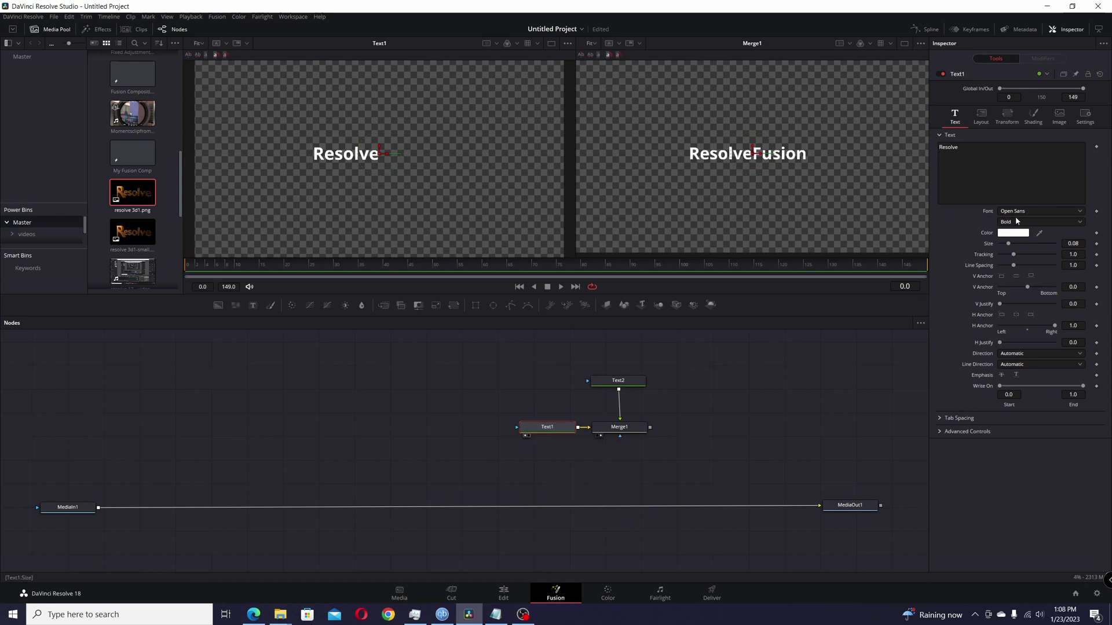
left_click(989, 151)
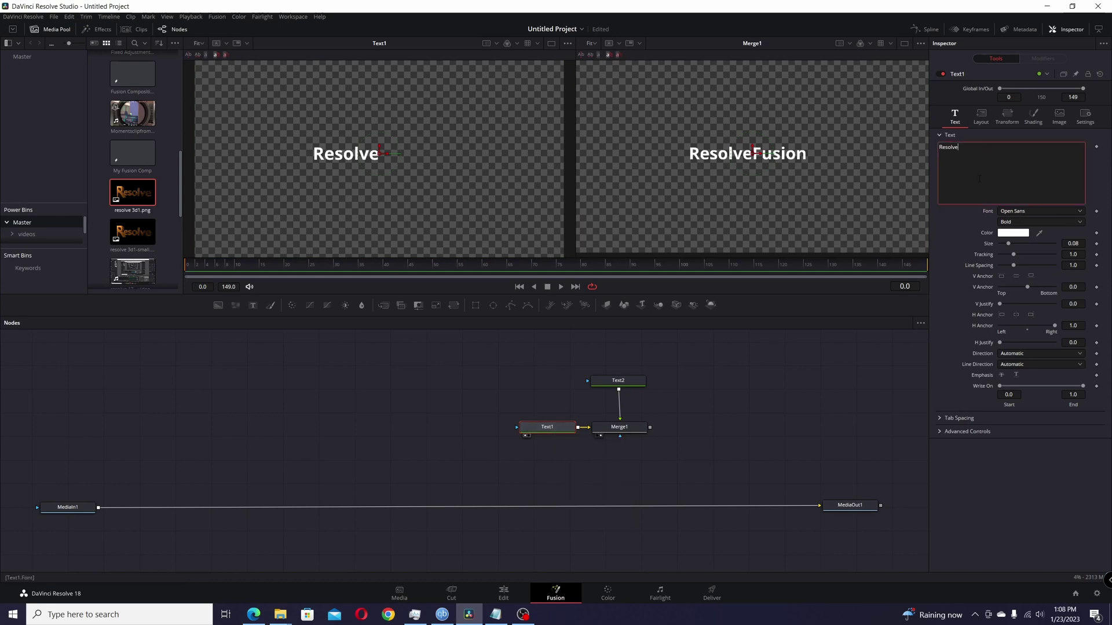
type("aa")
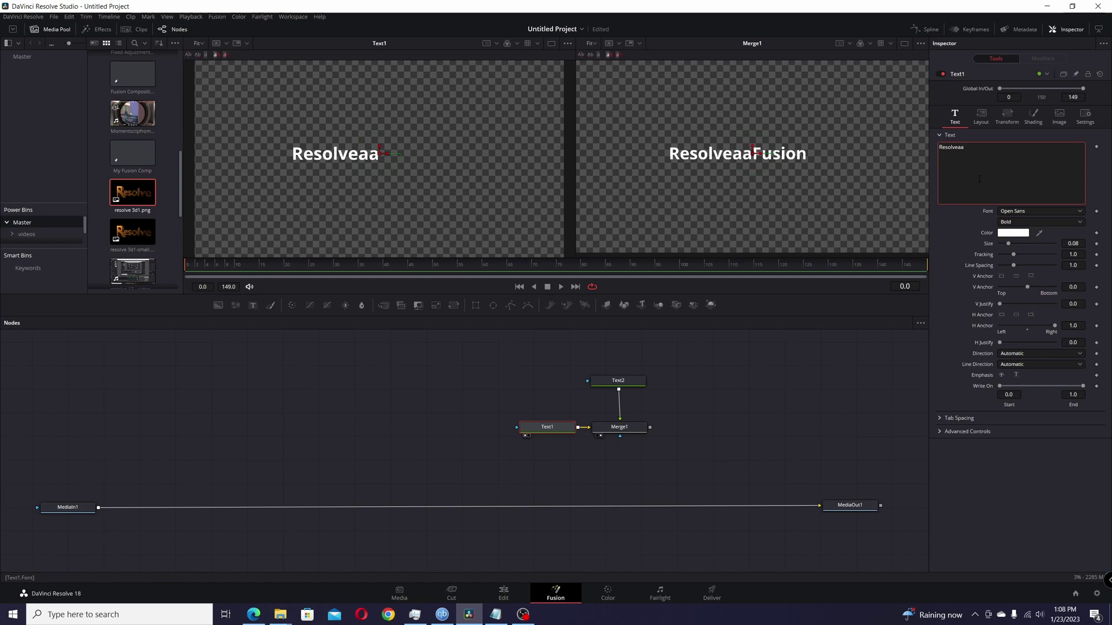
type("aa")
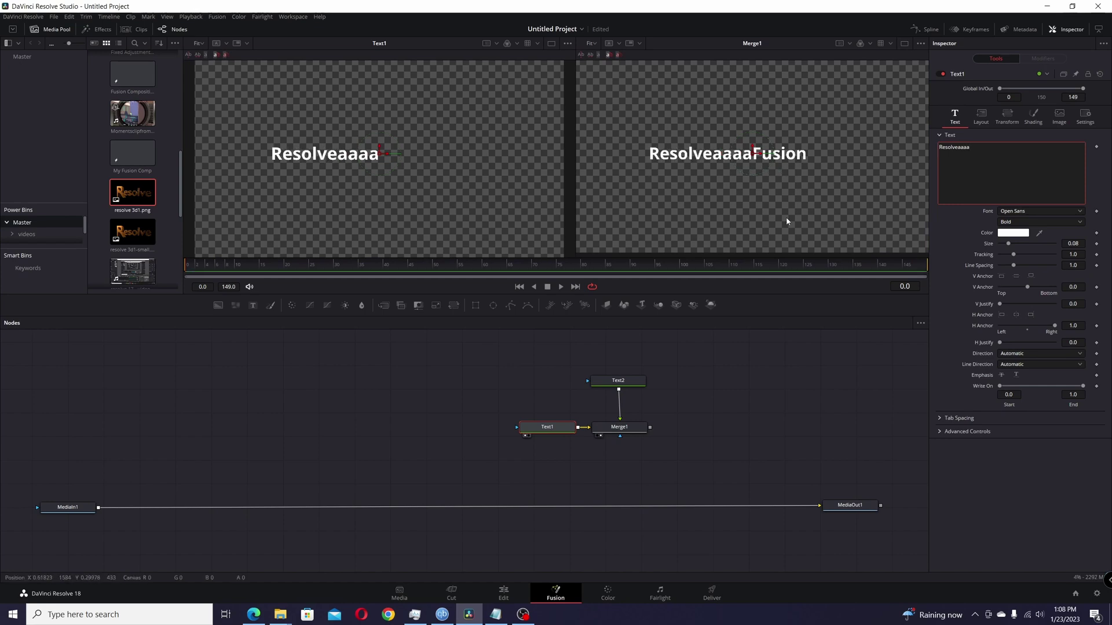
key("BackSpace")
key("BackSpace")
key("BackSpace")
key("BackSpace")
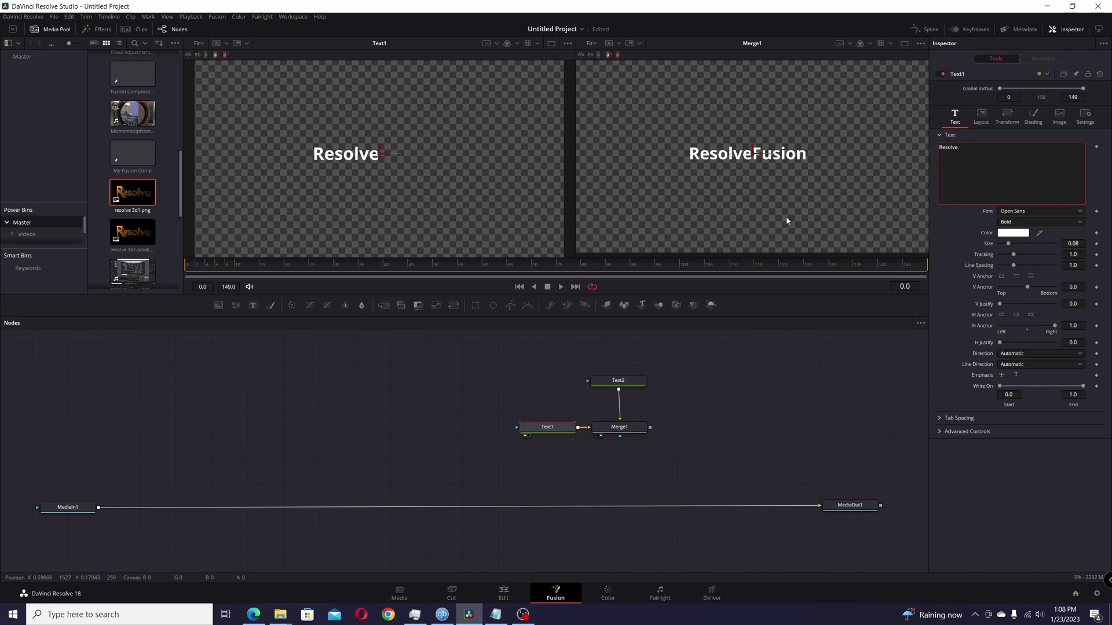
- Test the left anchoring by appending "aaaa" to Text2's "Fusion" and deleting the extra letters
left_click(618, 381)
left_click(971, 153)
type("aaaa")
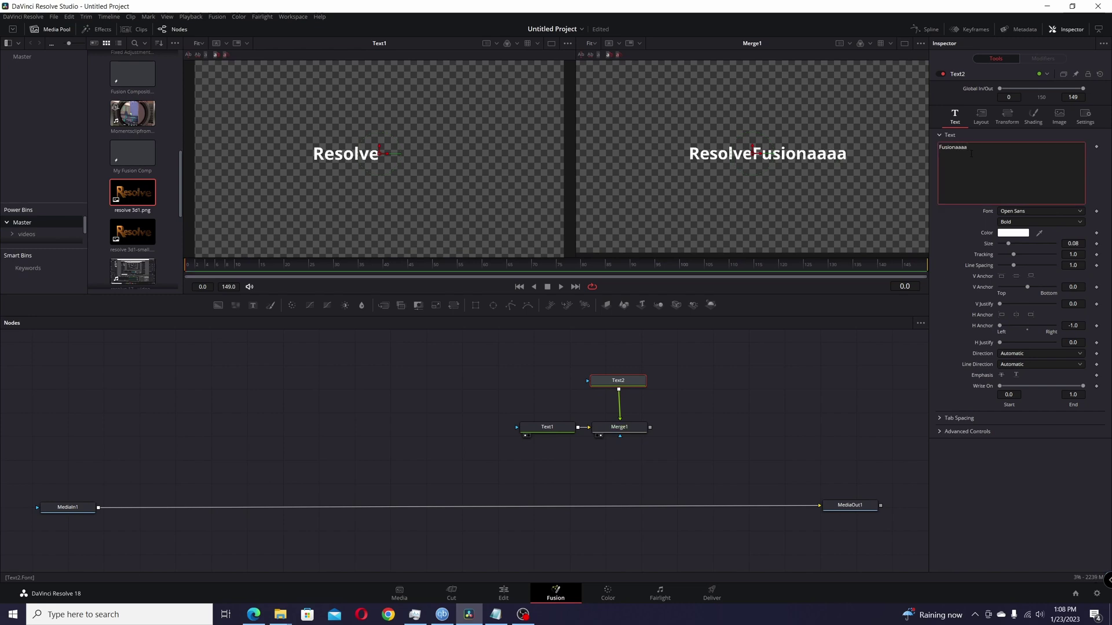
key("BackSpace")
key("BackSpace")
key("BackSpace")
key("BackSpace")
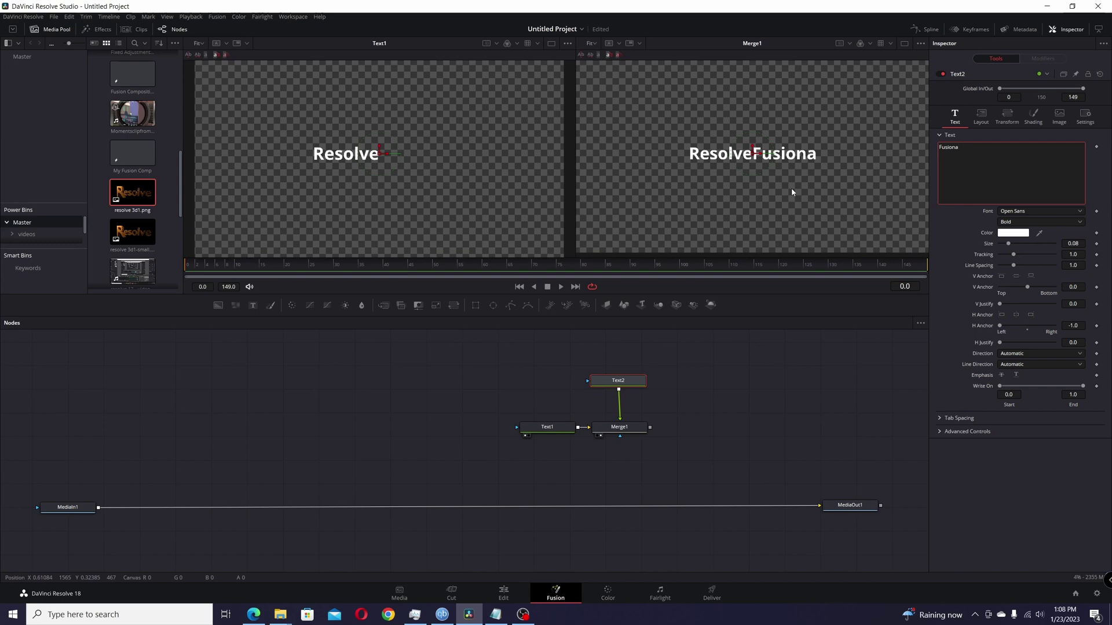
- Shift Text2's layout center slightly right and Text1's slightly left to open a gap between the two words
left_click(615, 386)
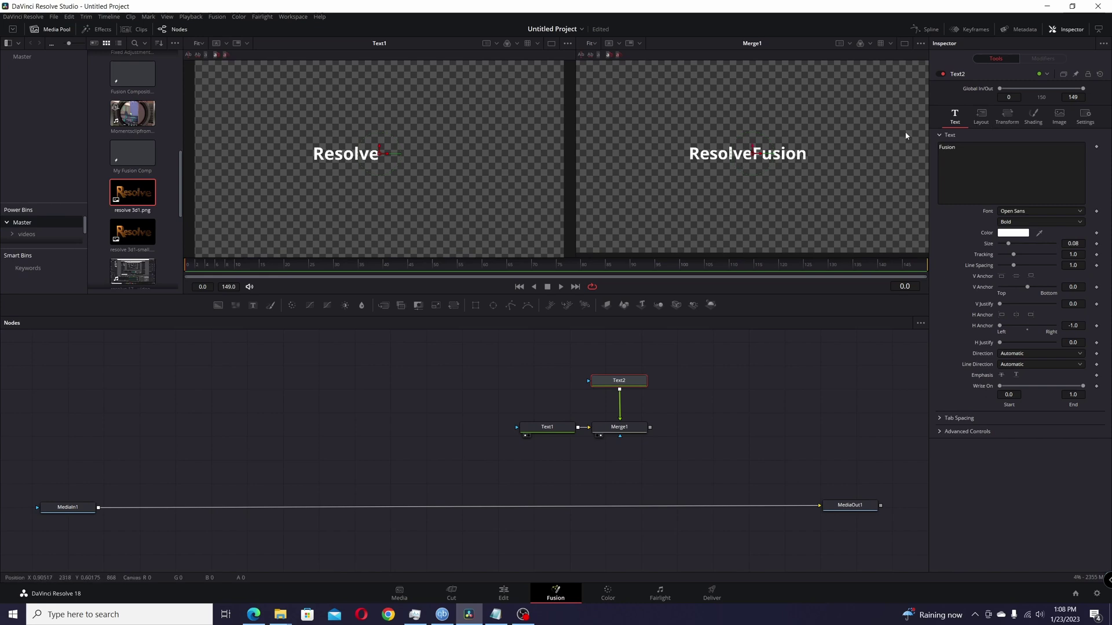
left_click(981, 116)
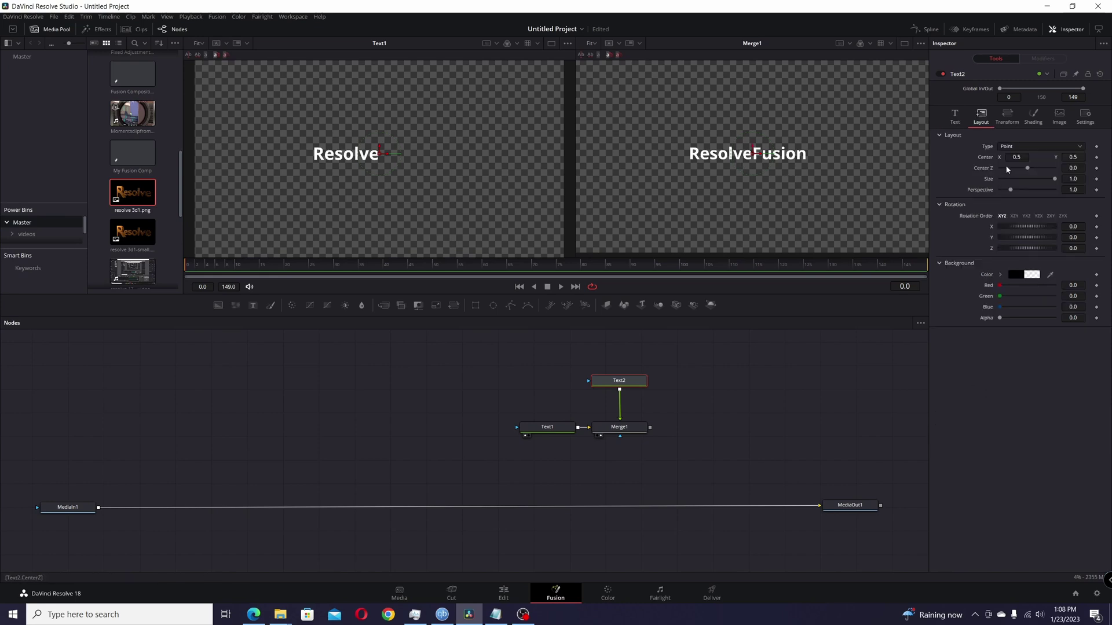
left_click_drag(753, 152, 758, 152)
left_click(566, 427)
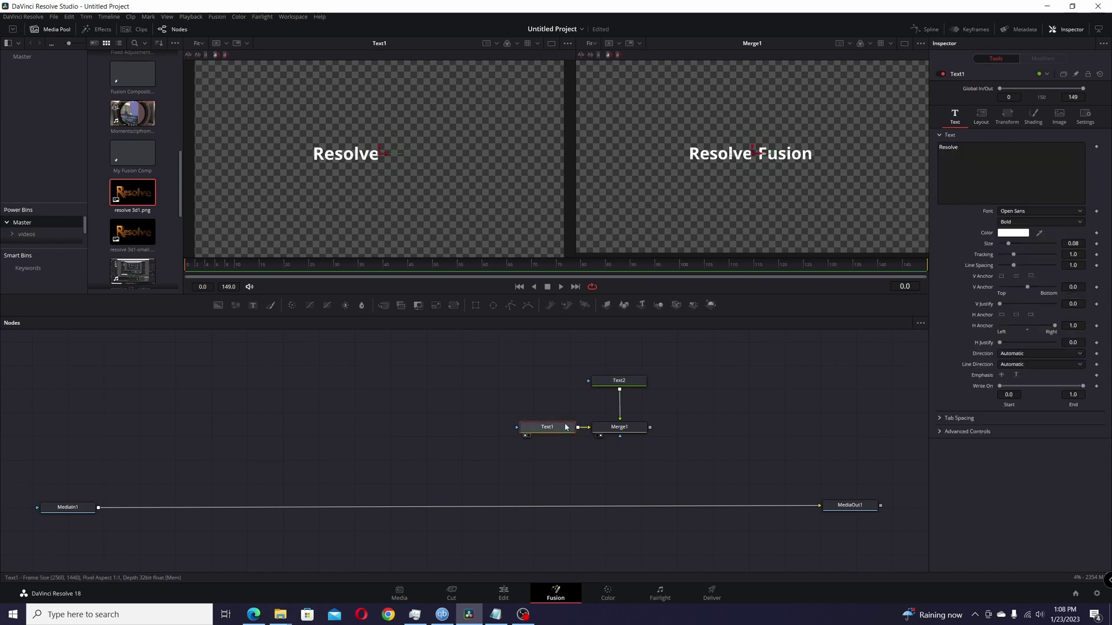
left_click(981, 116)
left_click_drag(384, 154, 377, 153)
- Test the gap between the words by appending "aaaaaa" to Text1's "Resolve" and deleting the extra letters
left_click(960, 120)
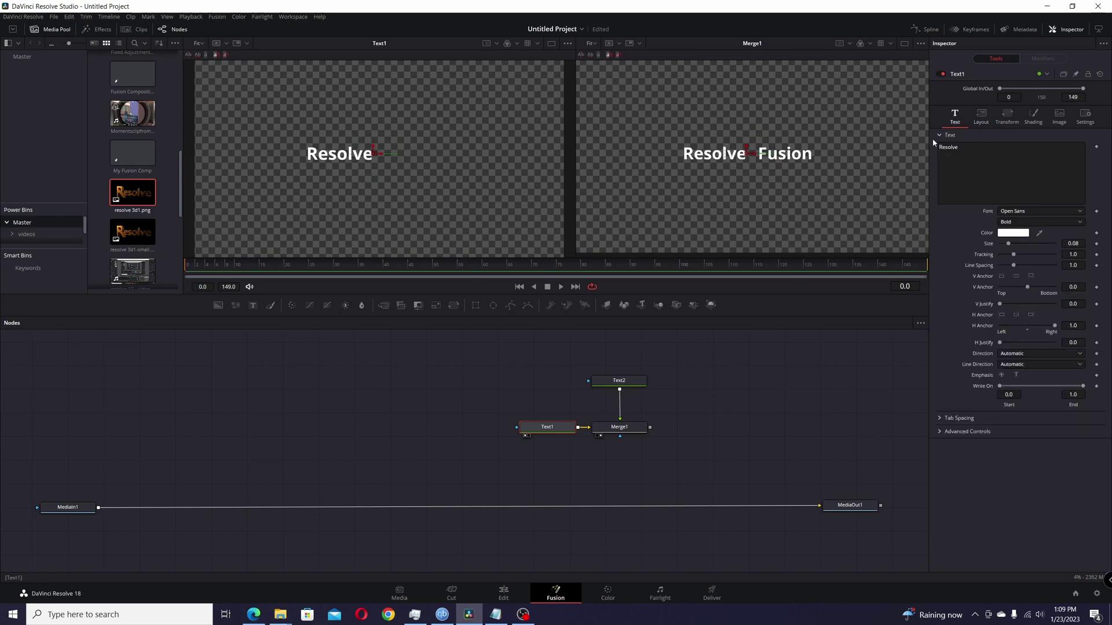
type("aaaaaa")
key("BackSpace")
key("BackSpace")
key("BackSpace")
key("BackSpace")
key("BackSpace")
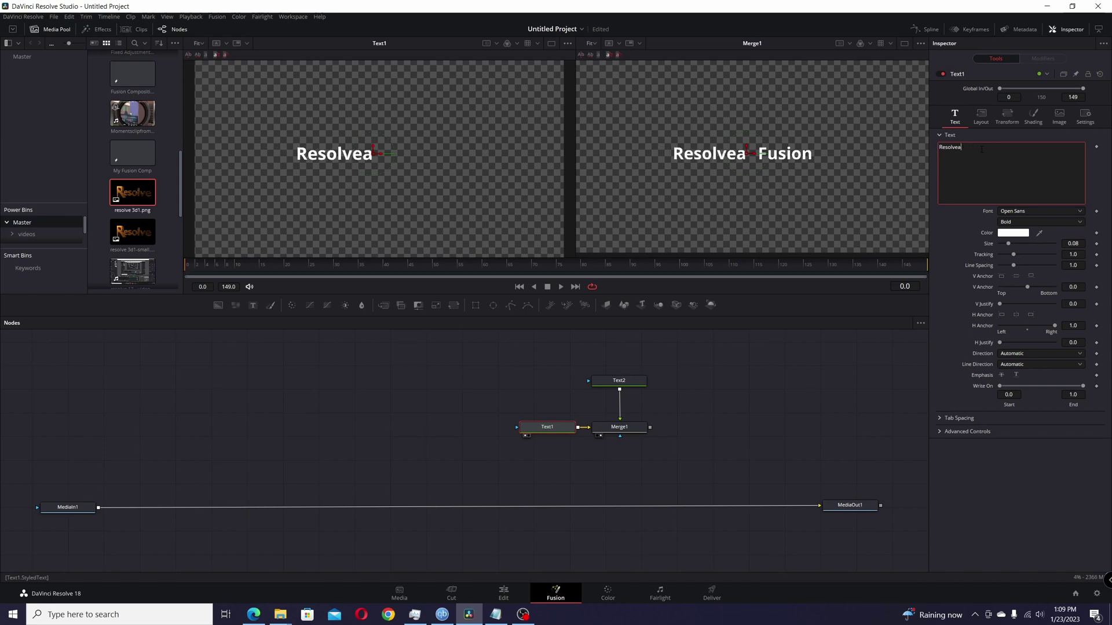
key("BackSpace")
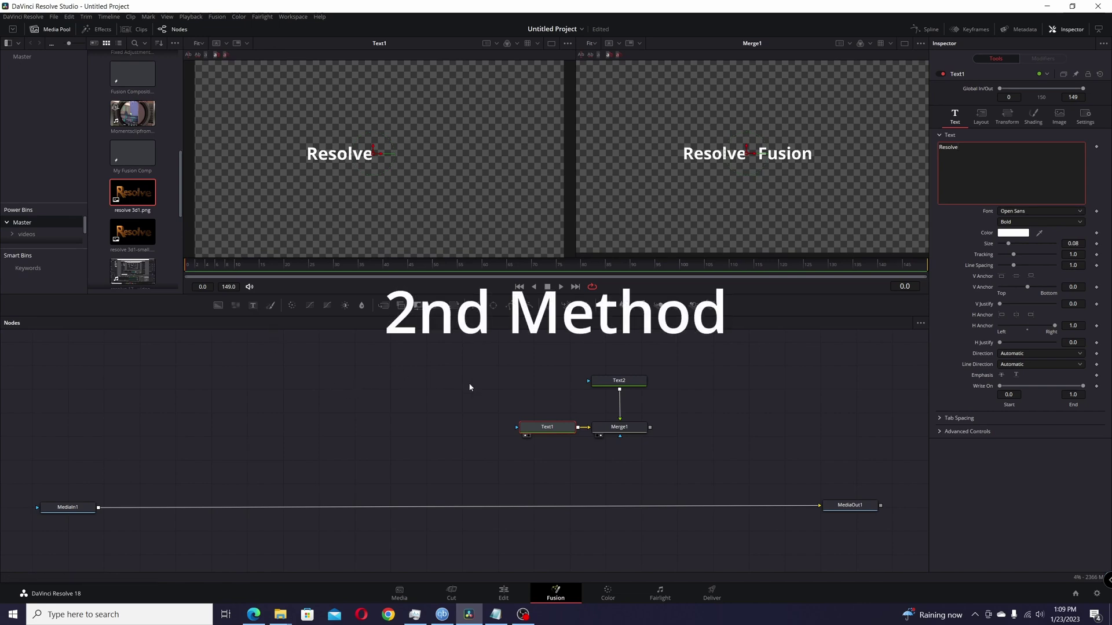
- Replace the existing title nodes with new Text1 and Text2 nodes combined through a new Merge1 node
left_click_drag(482, 378, 675, 450)
key("Delete")
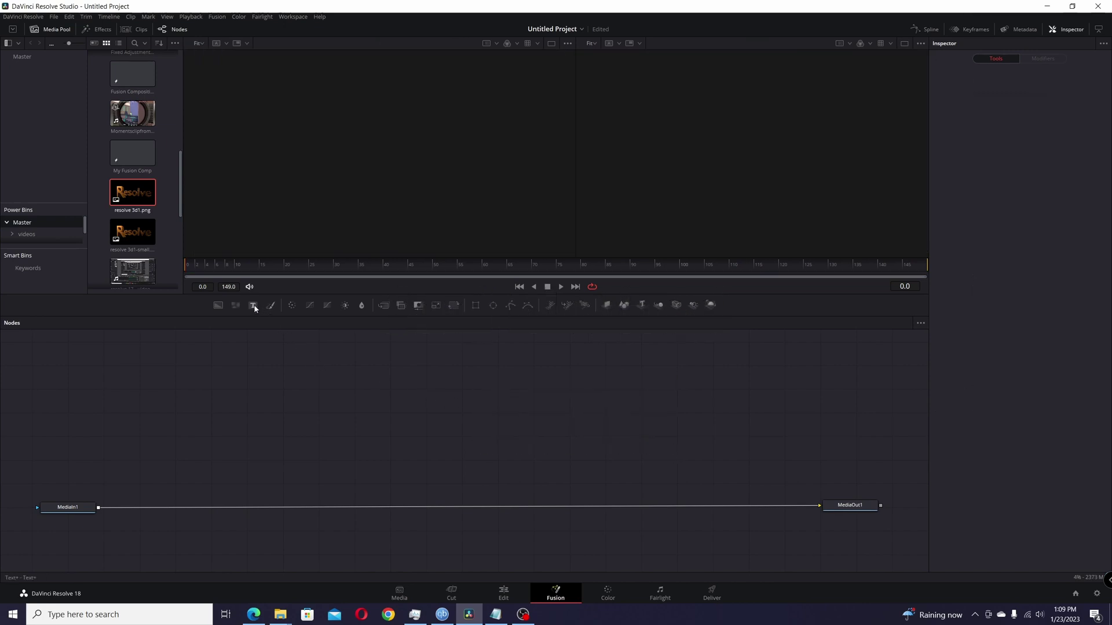
left_click_drag(255, 308, 241, 444)
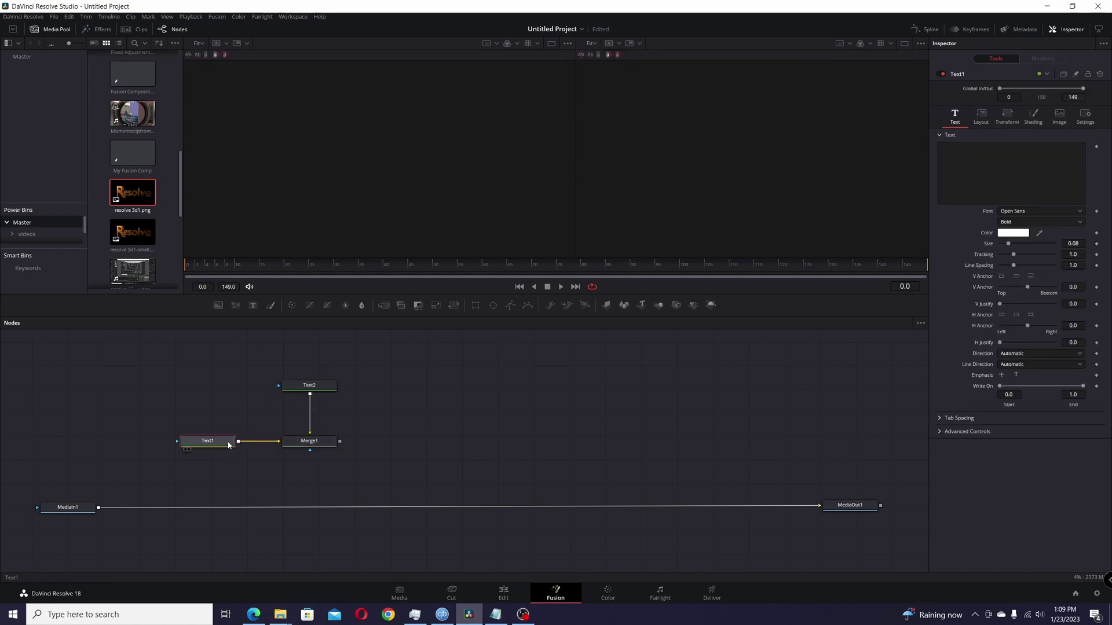
- Show Text1 in the first viewer and set its text to "Resolve"
key("1")
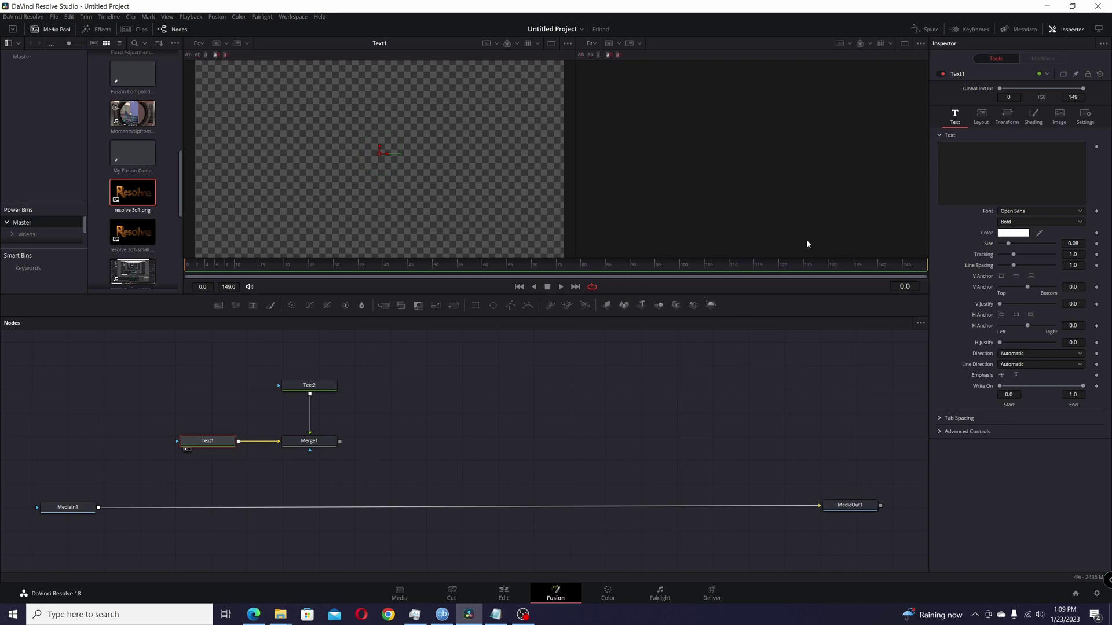
left_click(979, 179)
type("R")
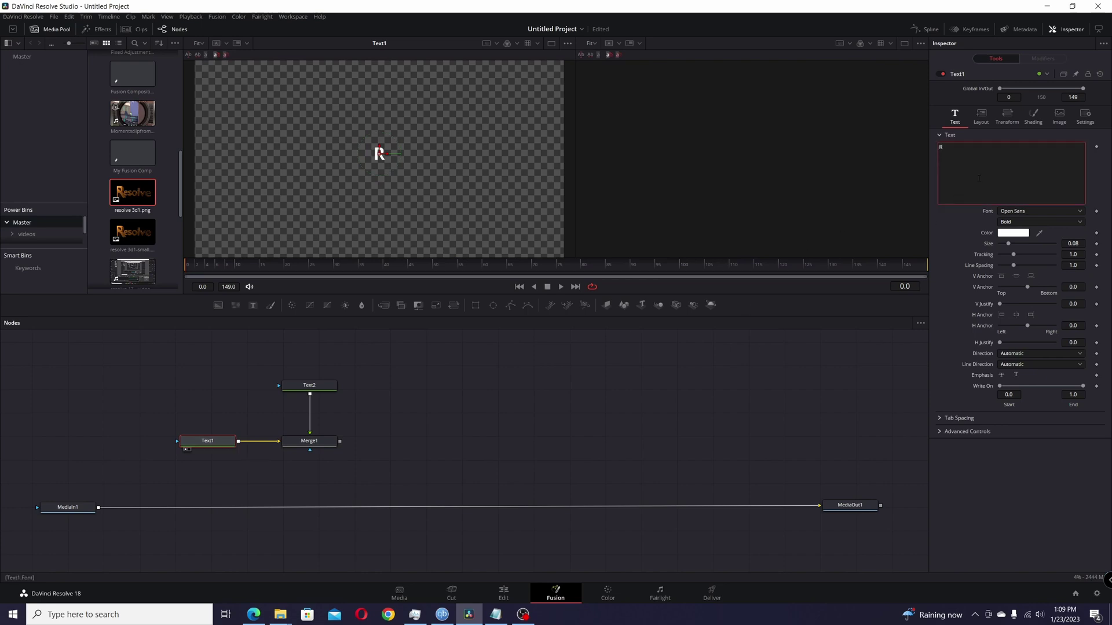
type("esolve")
- Show Text2 in the second viewer and set its text to "Fusion"
left_click(301, 388)
key("2")
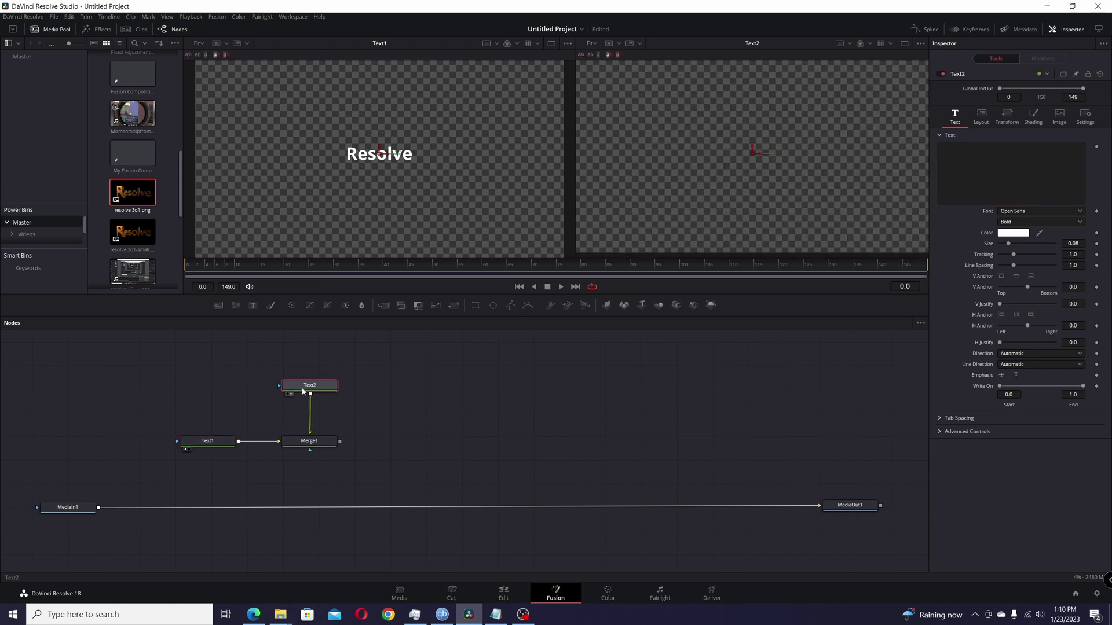
left_click(1016, 160)
type("Fuion")
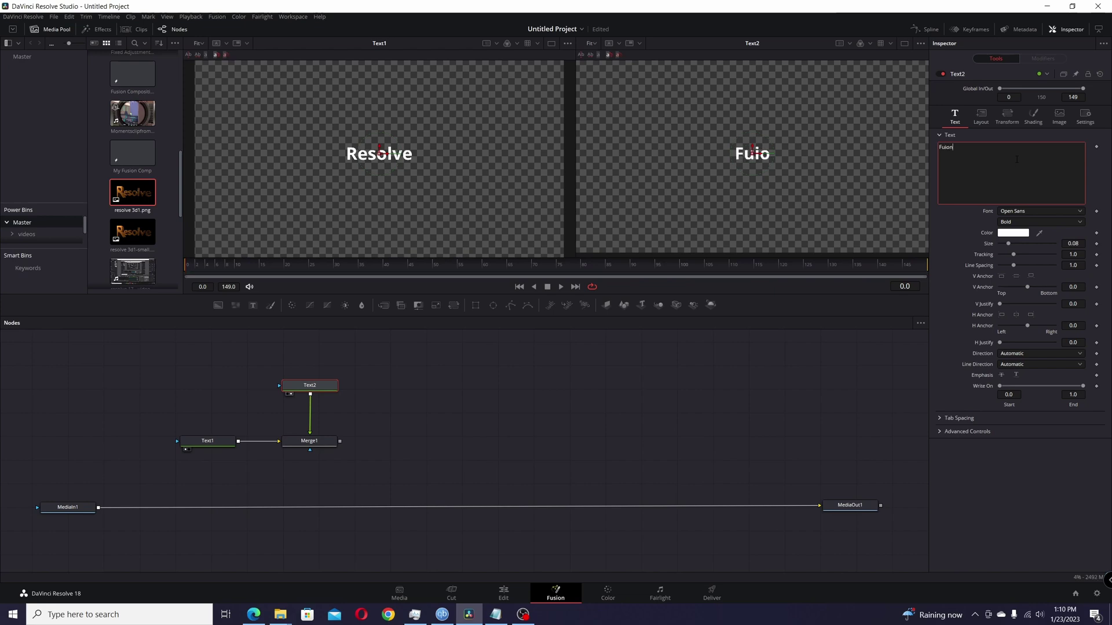
key("BackSpace")
key("BackSpace")
key("BackSpace")
type("sion")
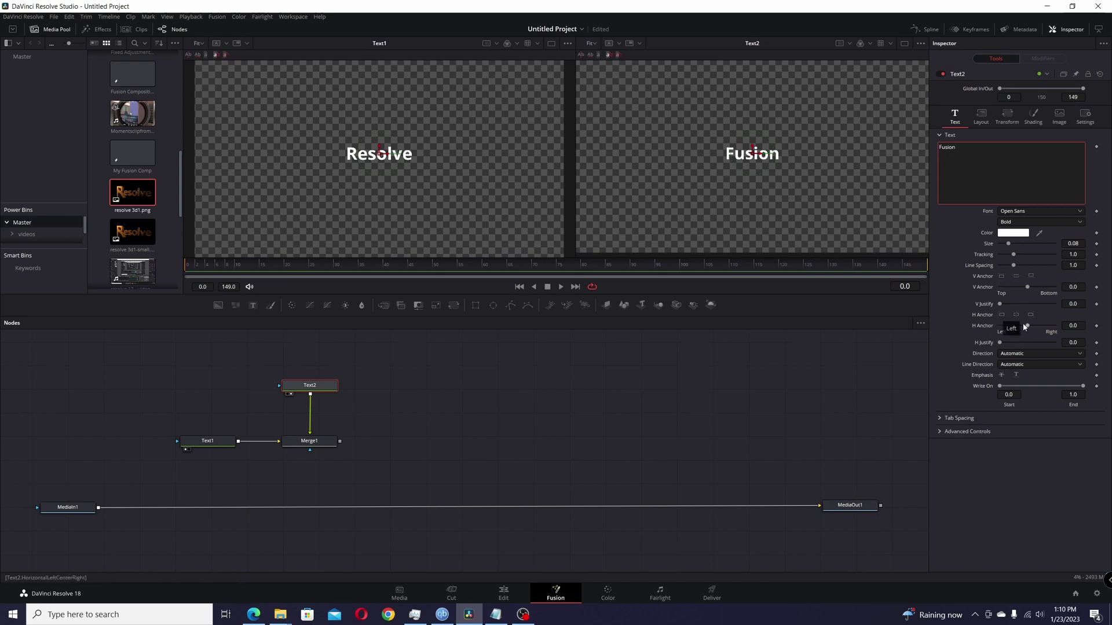
- Set the horizontal anchor of both Text2 and Text1 to -1.0 (left), and show Merge1 in the second viewer
left_click_drag(1027, 326, 996, 327)
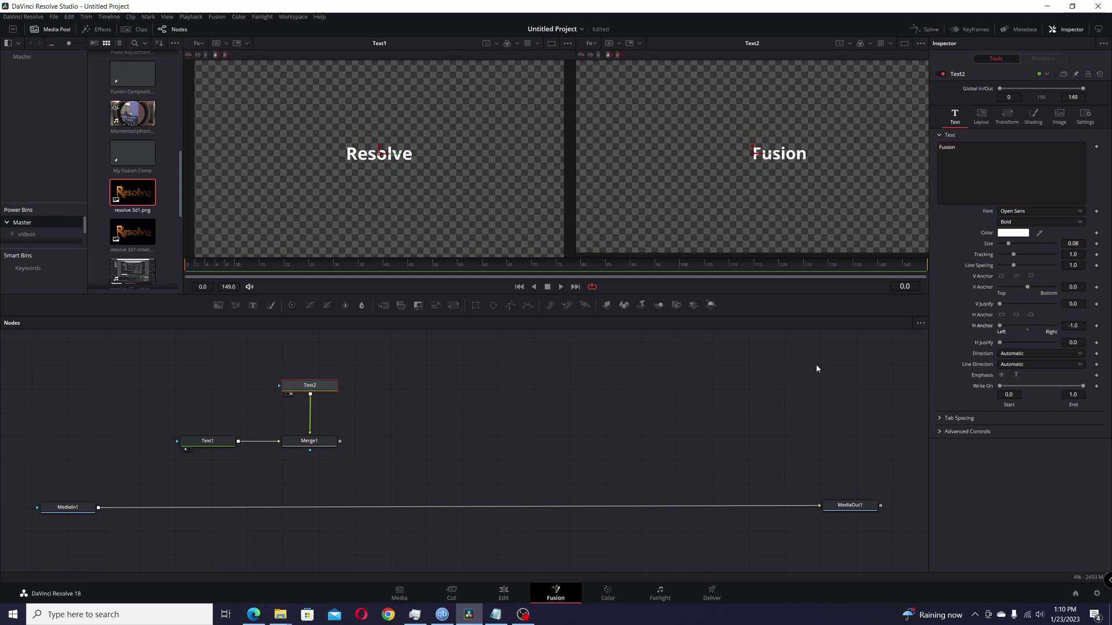
left_click(231, 441)
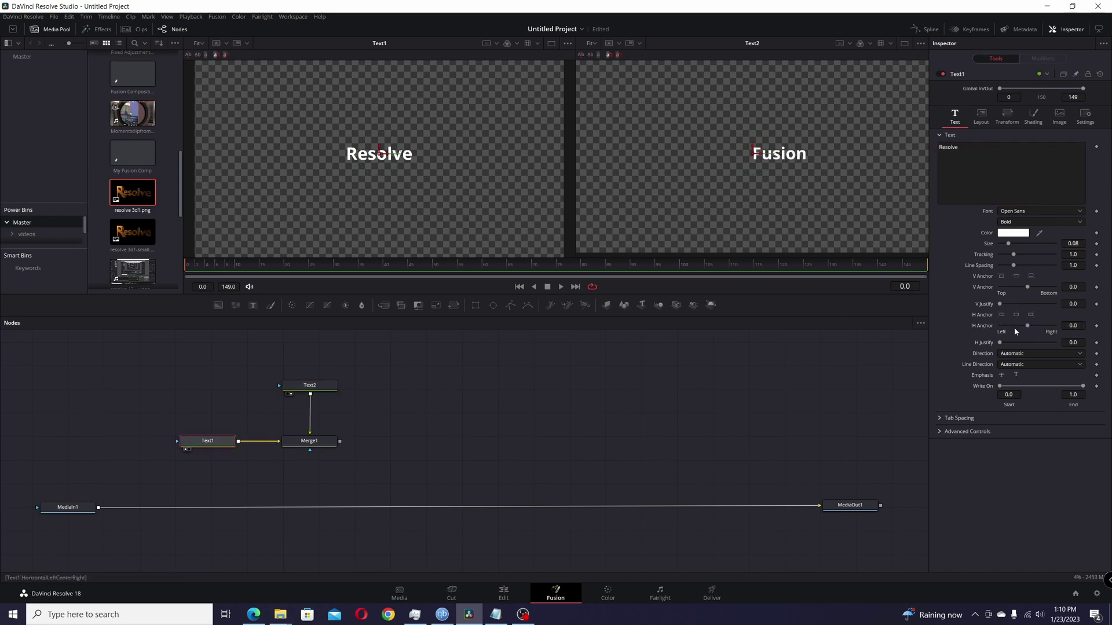
left_click_drag(1028, 326, 997, 327)
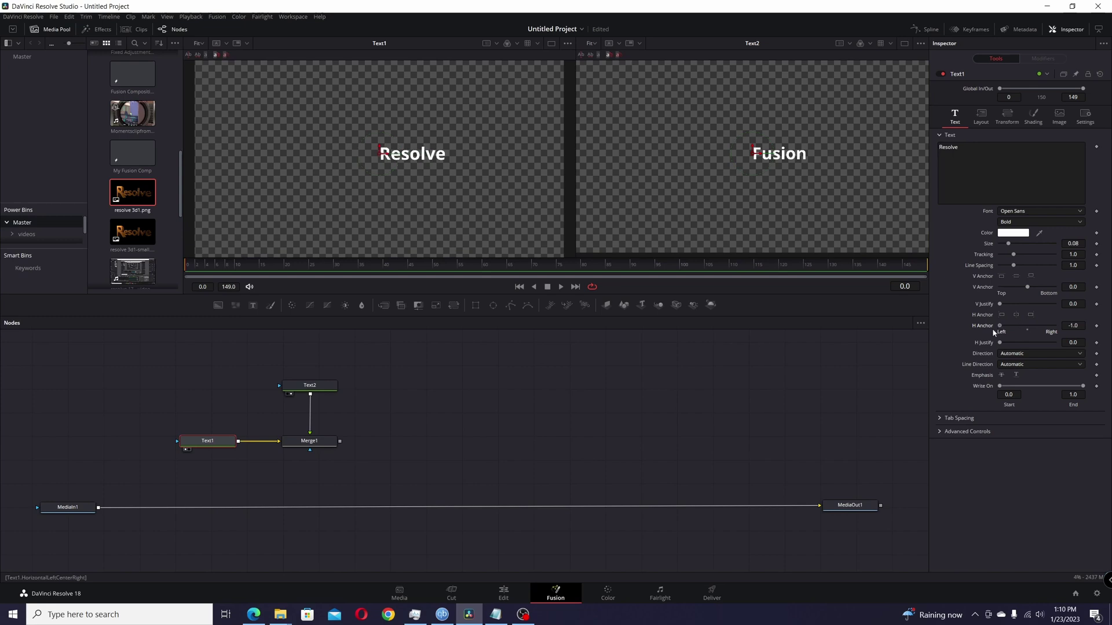
left_click(325, 445)
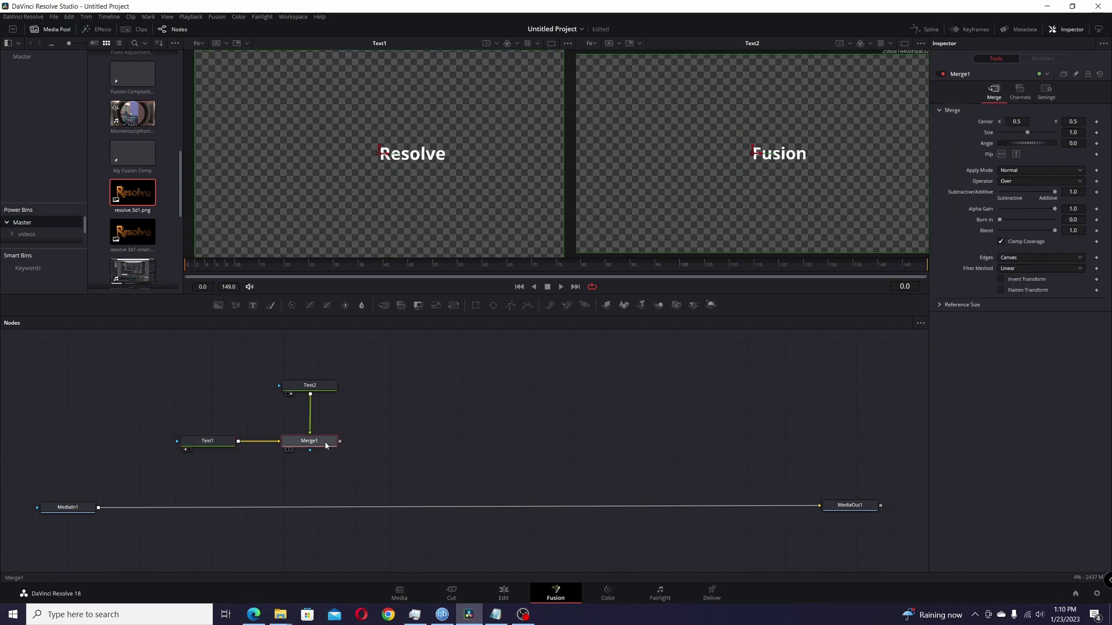
key("2")
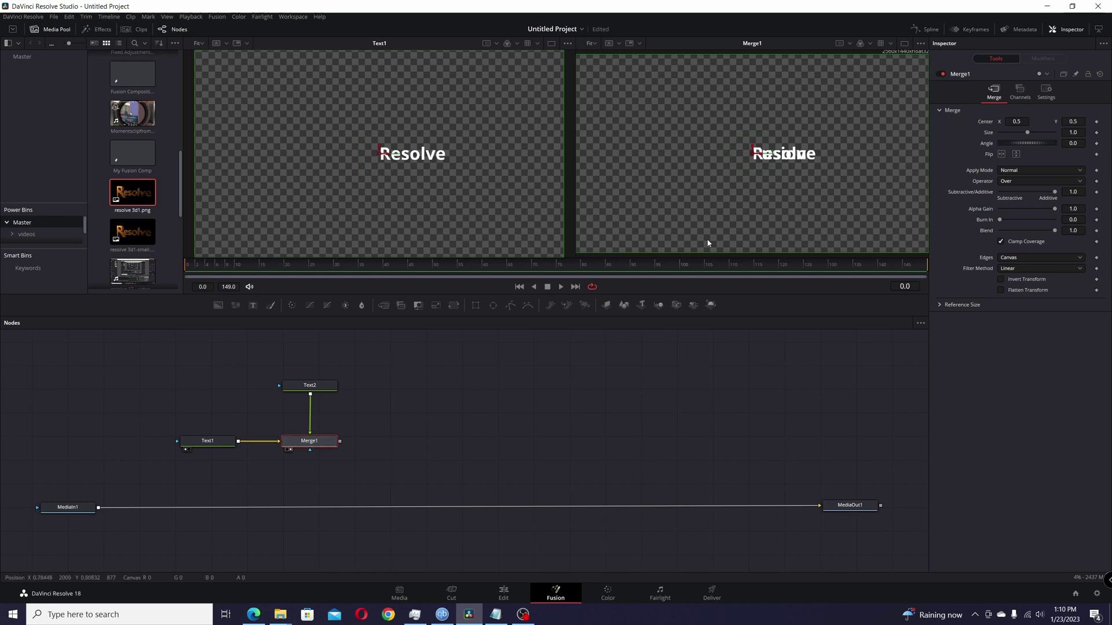
left_click(323, 388)
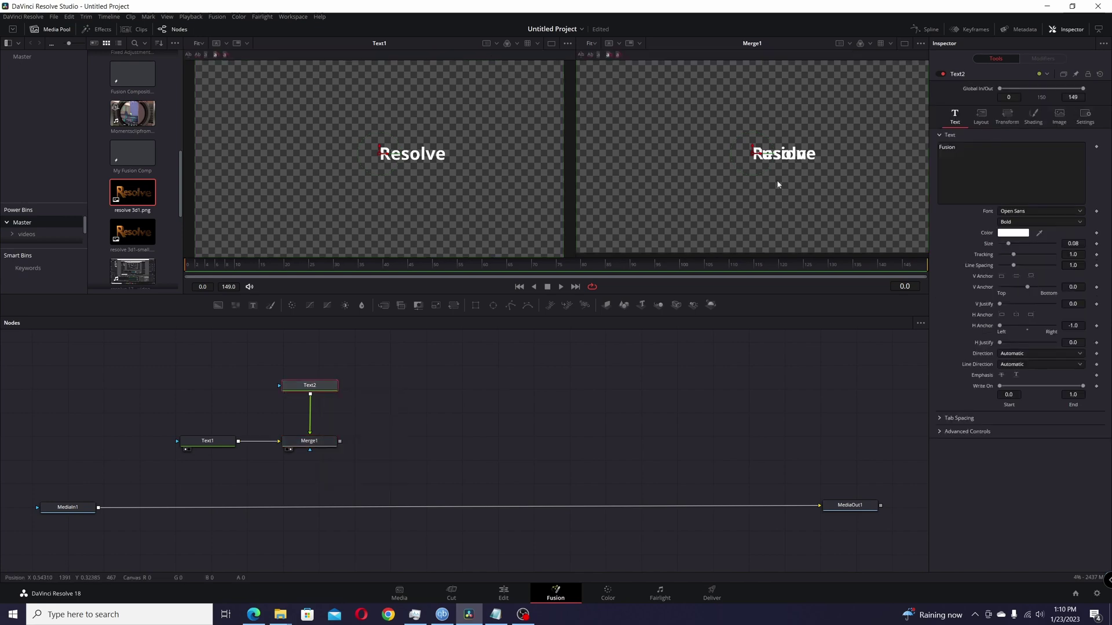
left_click(988, 115)
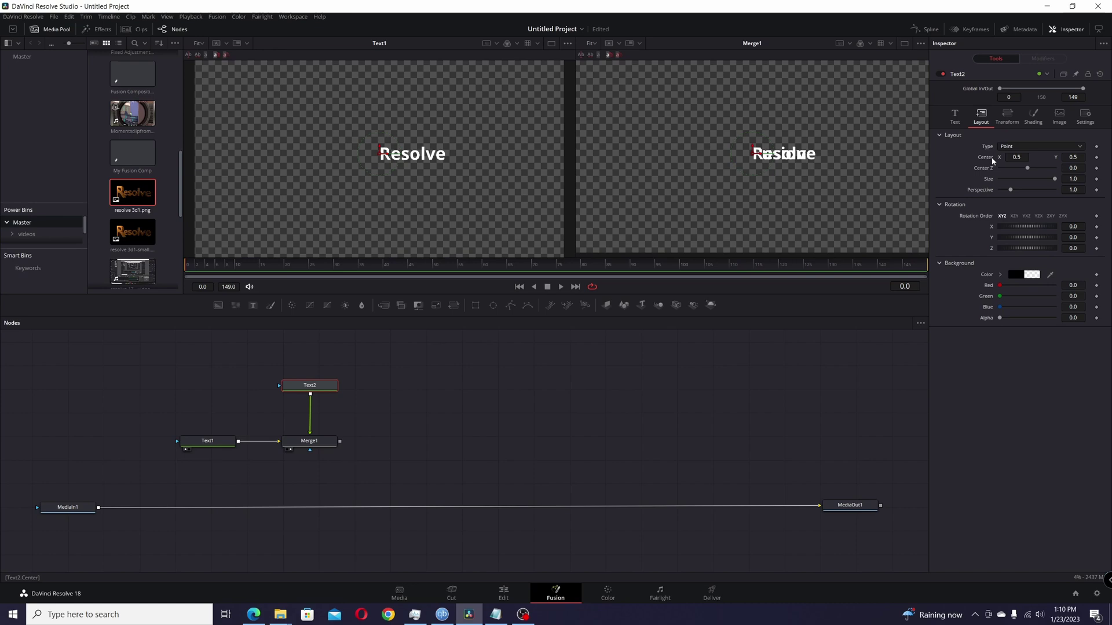
right_click(990, 161)
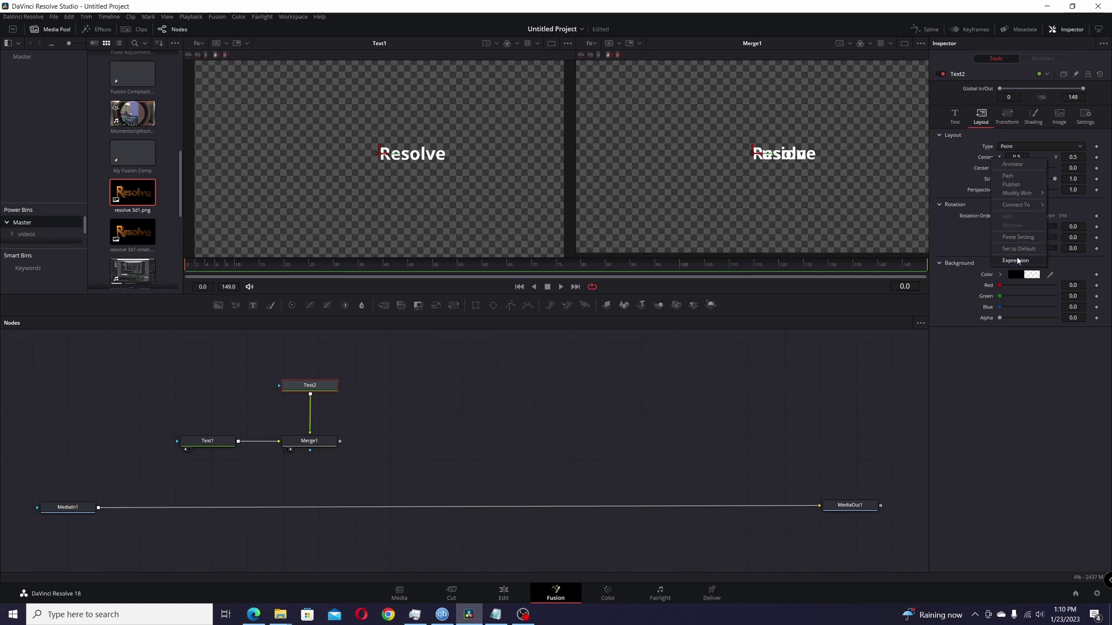
left_click(950, 159)
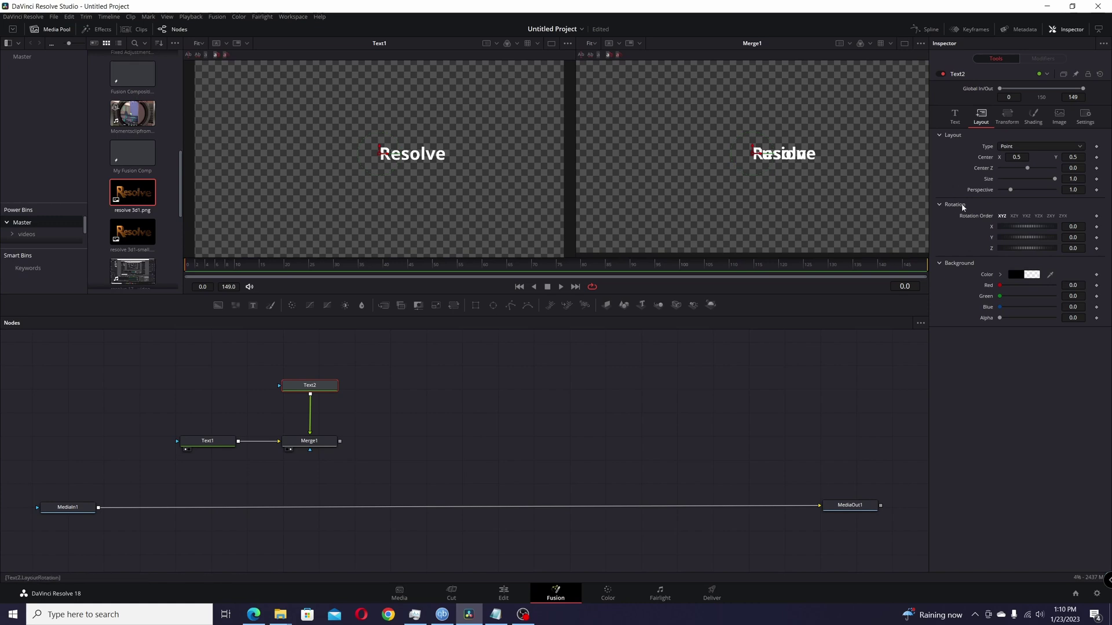
- Add an expression to Merge1's Center and clear its default Point(0.5, 0.5) formula
left_click(307, 447)
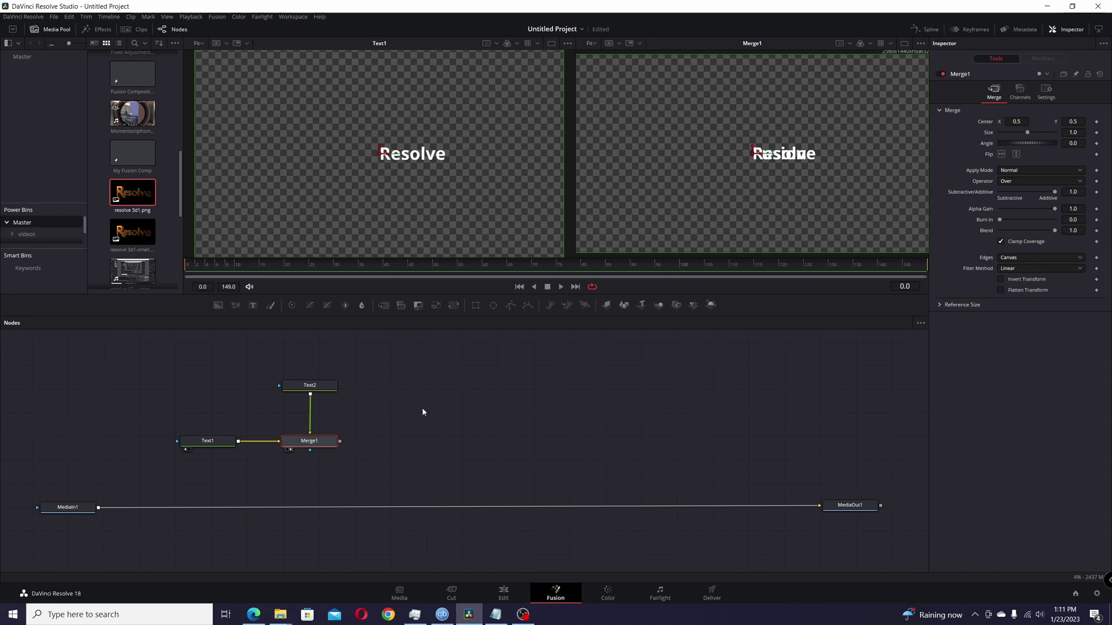
right_click(989, 123)
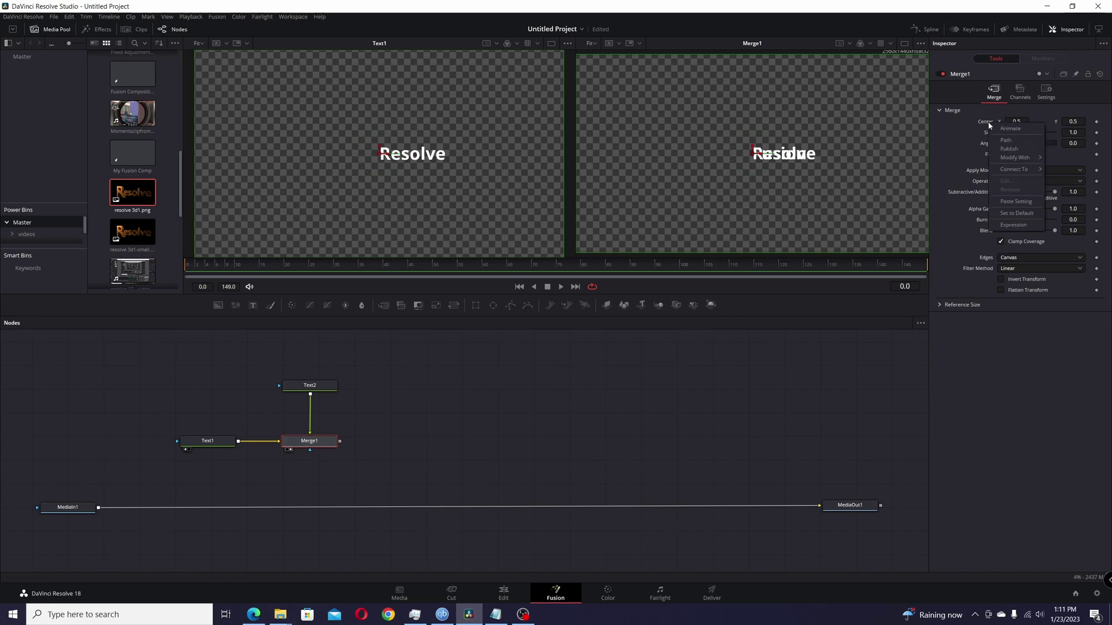
left_click(1013, 226)
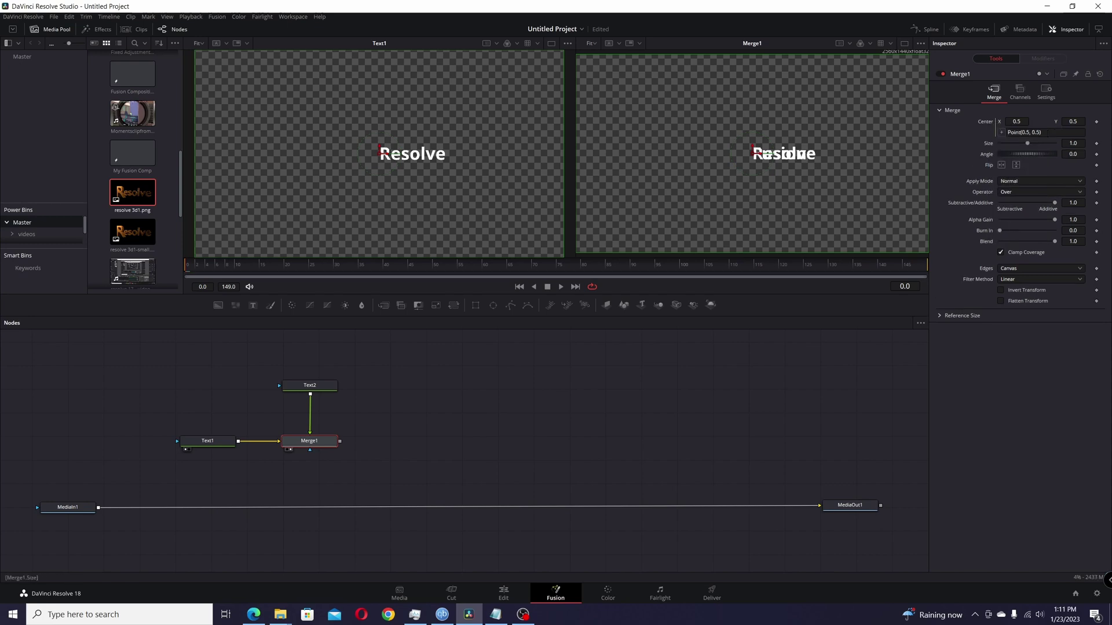
key("BackSpace")
key("BackSpace")
key("BackSpace")
key("BackSpace")
key("BackSpace")
key("BackSpace")
key("BackSpace")
key("BackSpace")
key("BackSpace")
key("BackSpace")
key("BackSpace")
key("BackSpace")
key("BackSpace")
key("BackSpace")
key("BackSpace")
- Switch to Notepad to examine the prepared Point expression based on Text1's data window, and compare it with the Fusion viewers
left_click(496, 615)
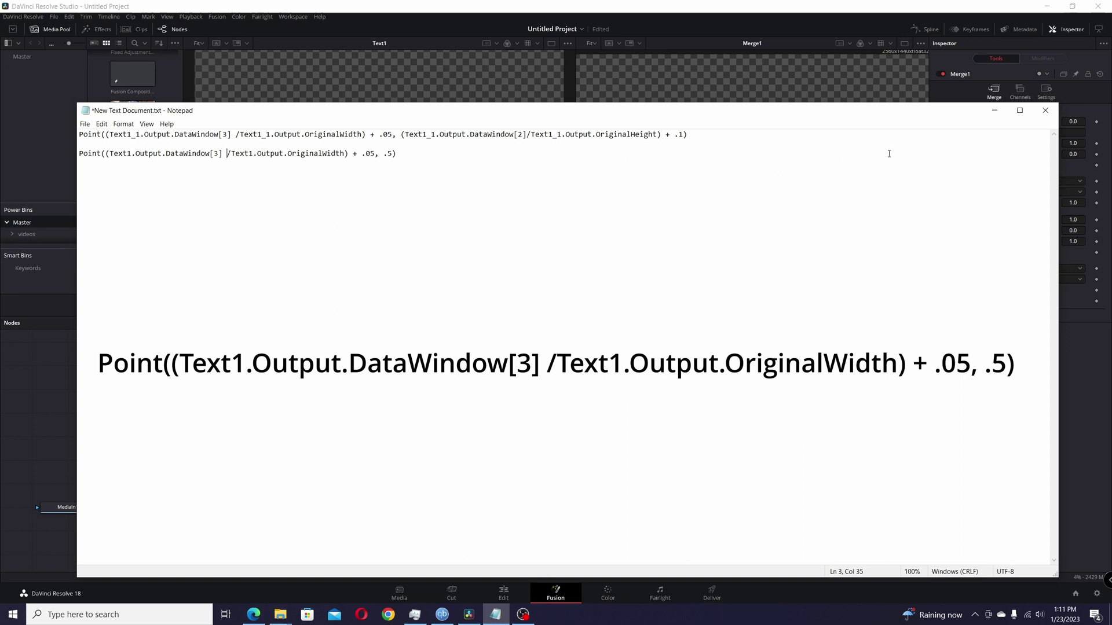
left_click(994, 110)
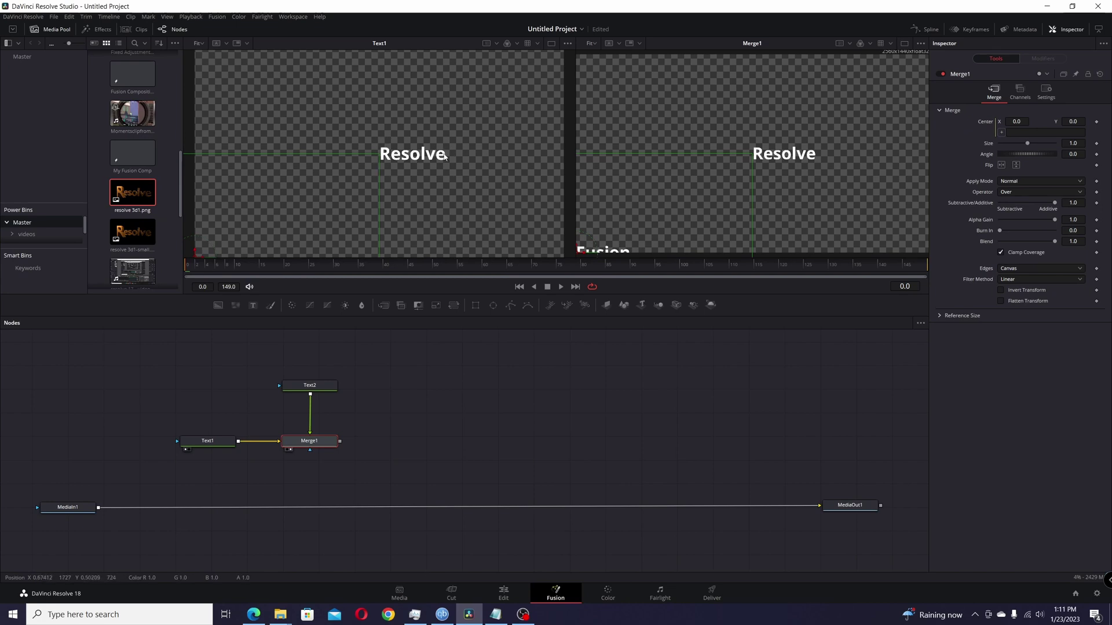
left_click(495, 614)
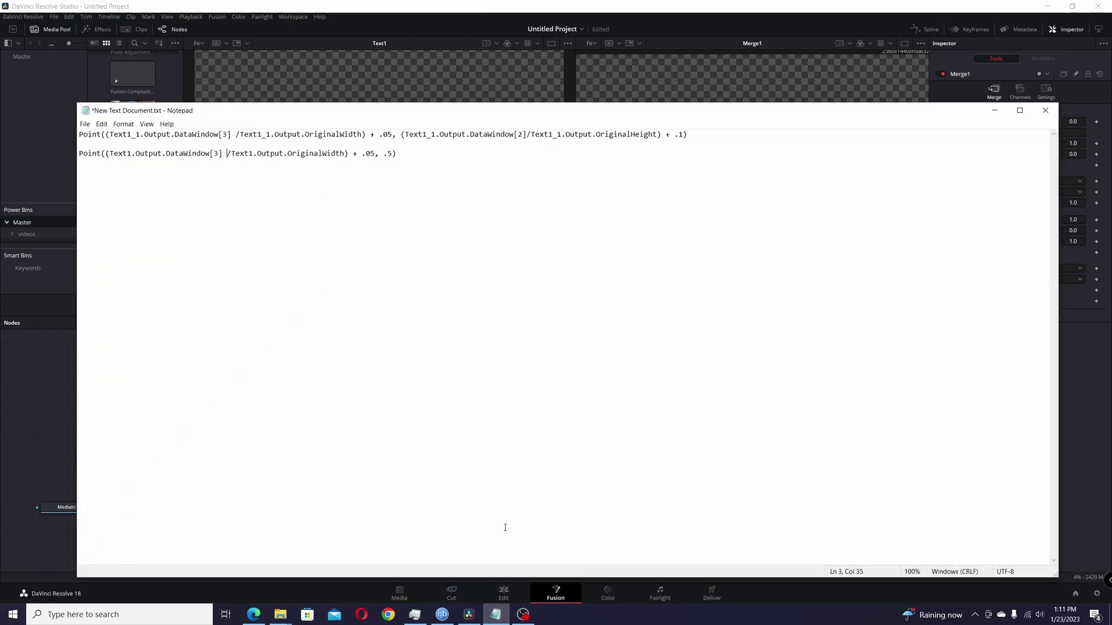
left_click(503, 617)
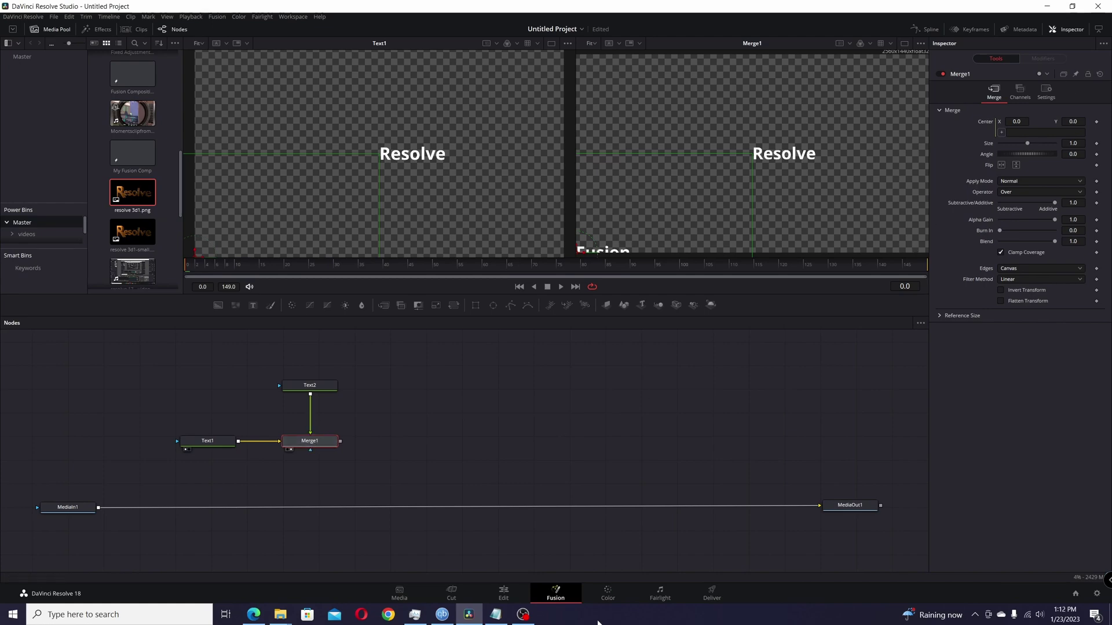
- Copy "Point((Text1.Output.DataWindow[3] /Text1.Output.OriginalWidth) + .05, .5)" from Notepad into Merge1's Center expression in DaVinci Resolve
left_click(495, 614)
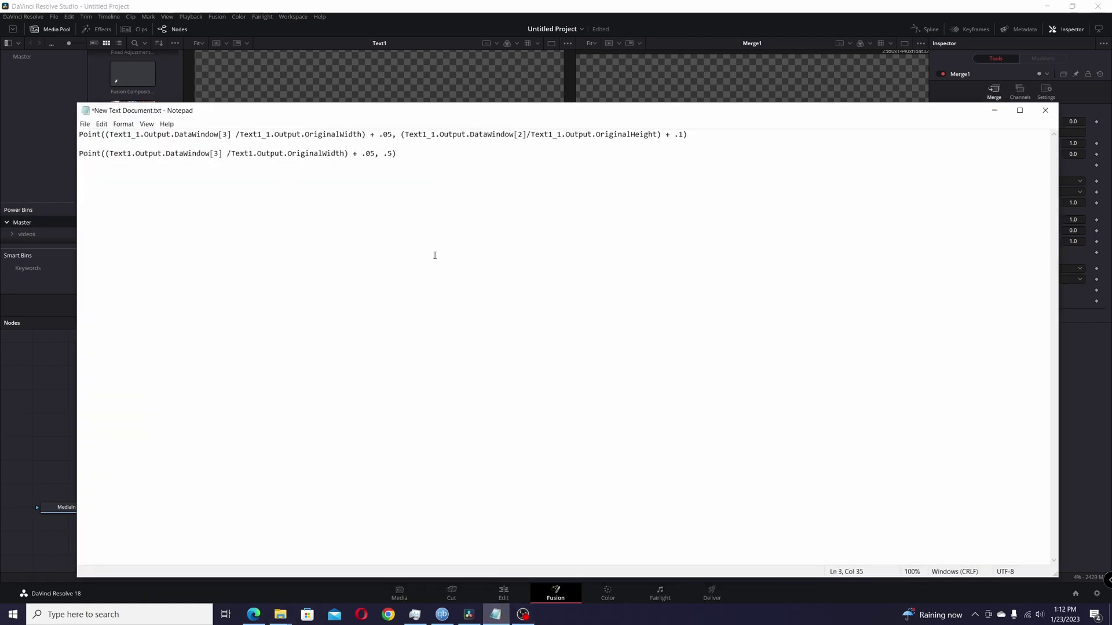
left_click_drag(398, 154, 80, 154)
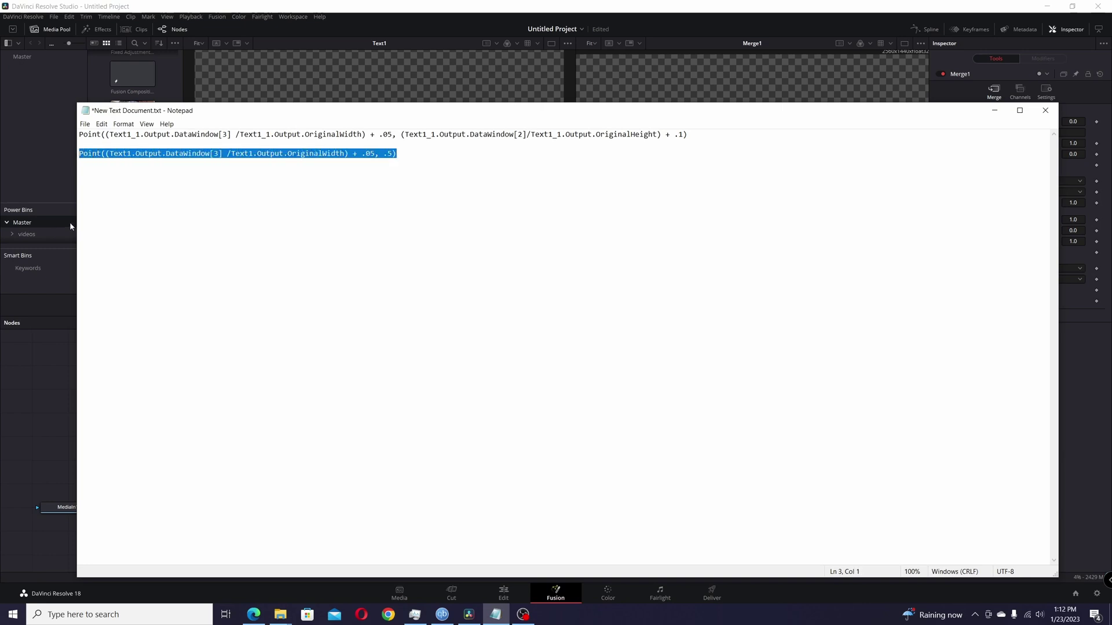
left_click(995, 111)
left_click(1016, 122)
type("=")
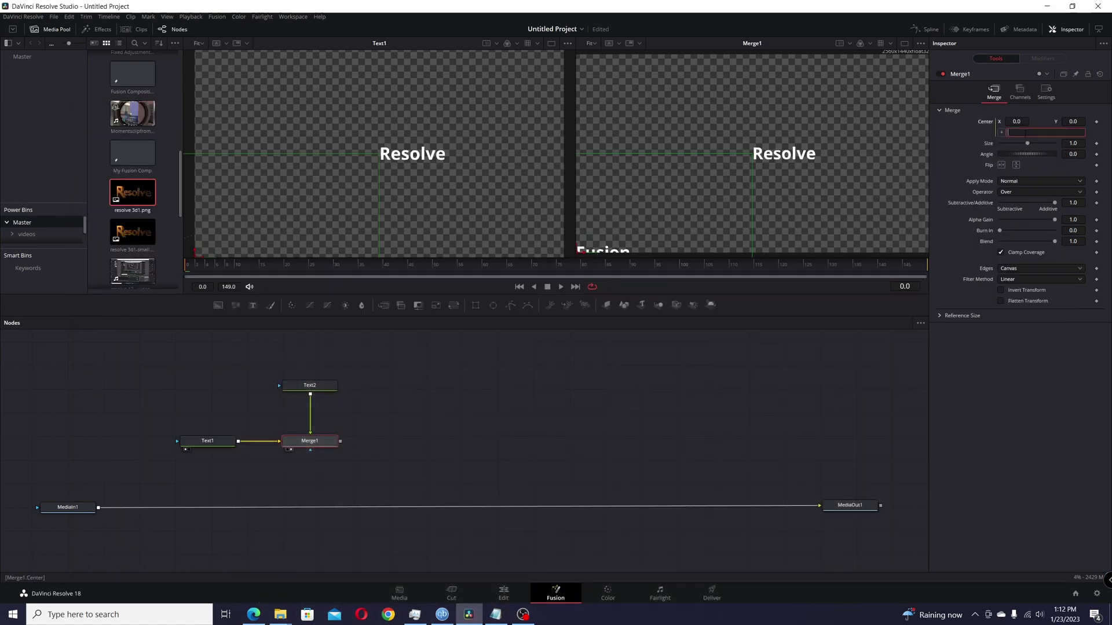
key("ctrl+v")
key("Return")
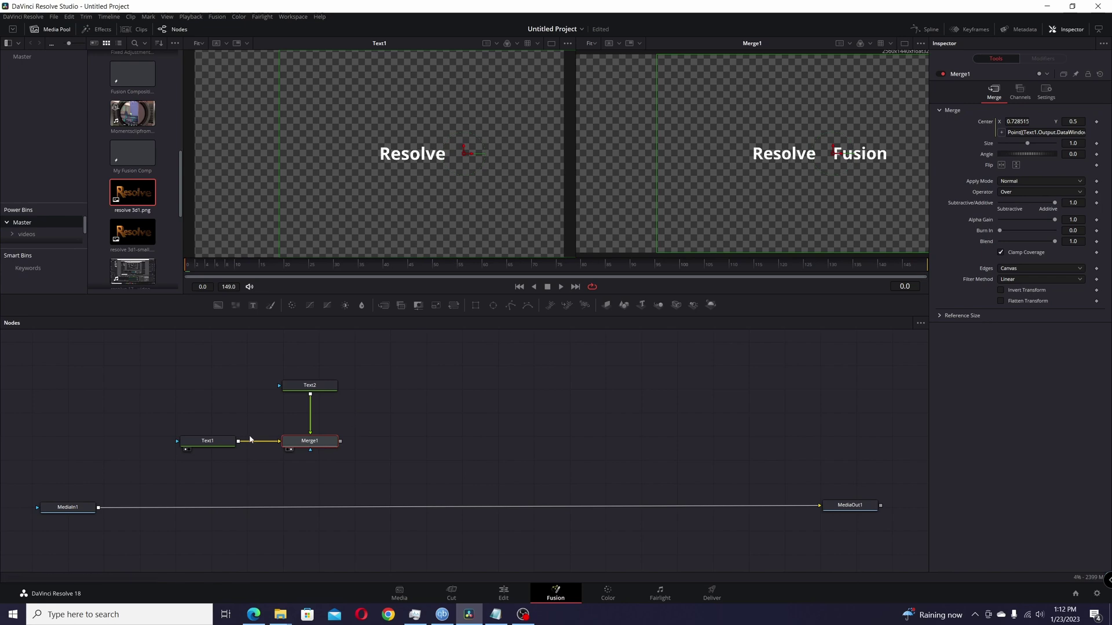
- Test the Center expression by appending "aaaaaaaaa" to Text1's "Resolve" and deleting the extra letters
left_click(226, 442)
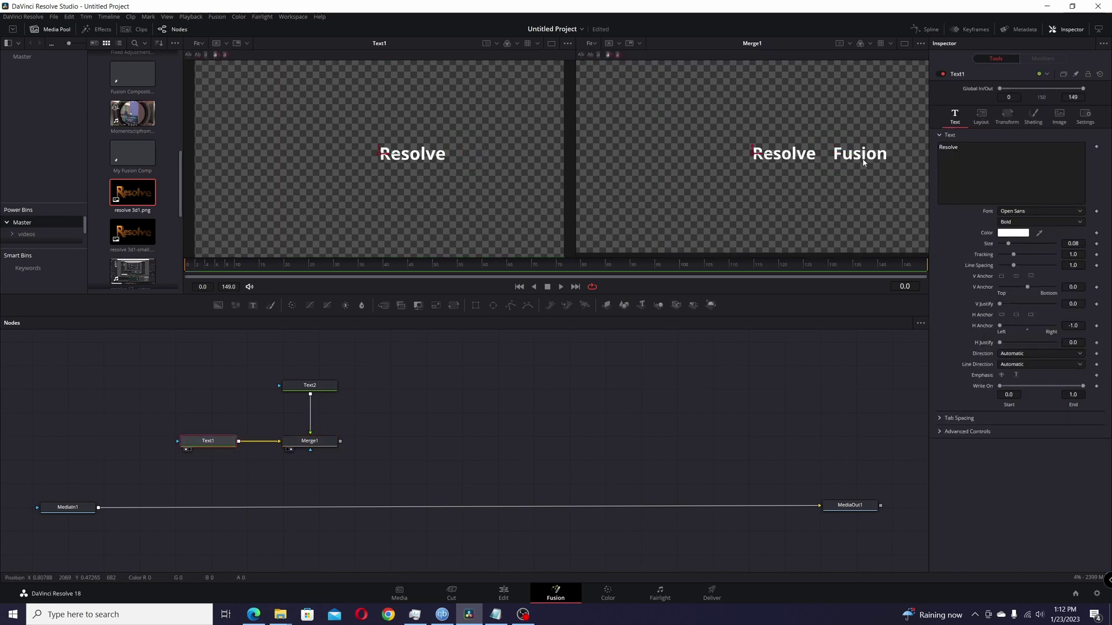
left_click(976, 149)
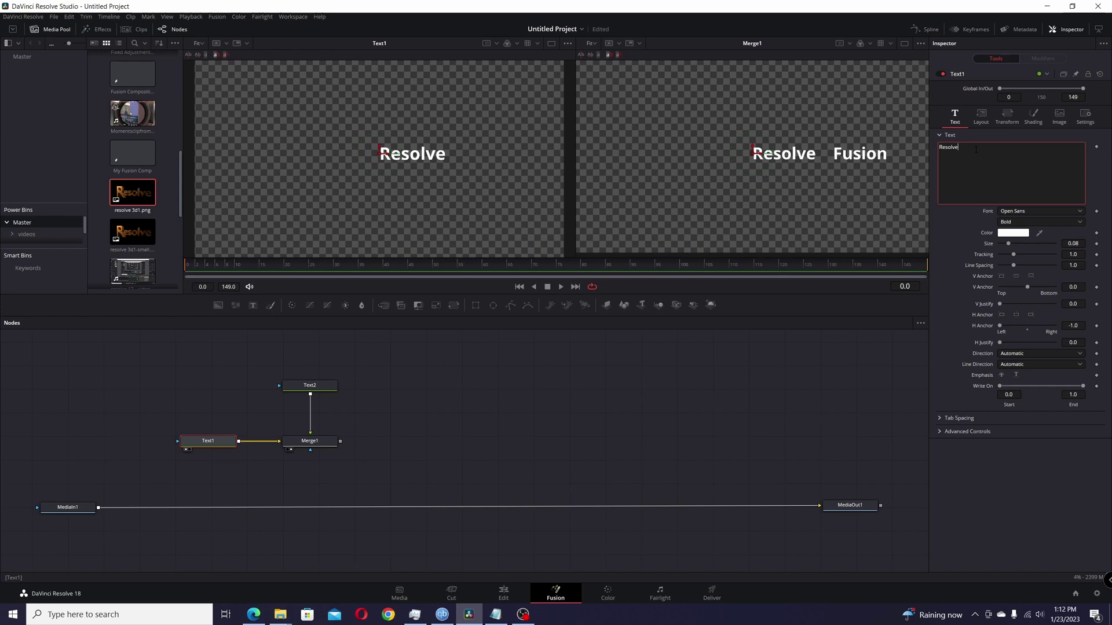
type("aaaaaaaaa")
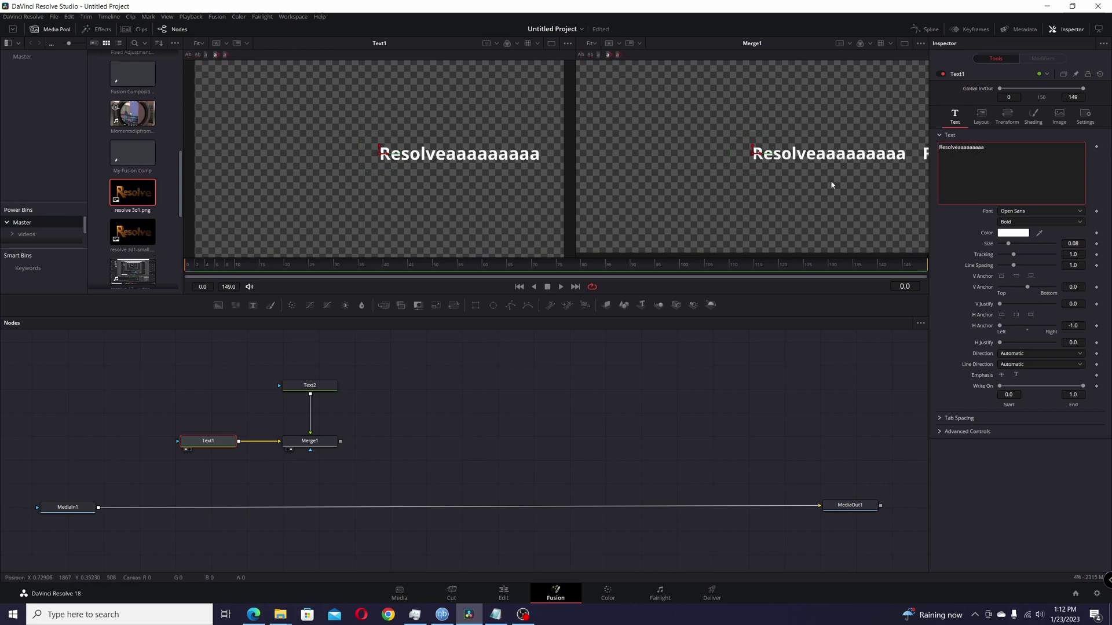
key("BackSpace")
key("BackSpace")
key("BackSpace")
key("BackSpace")
key("BackSpace")
key("BackSpace")
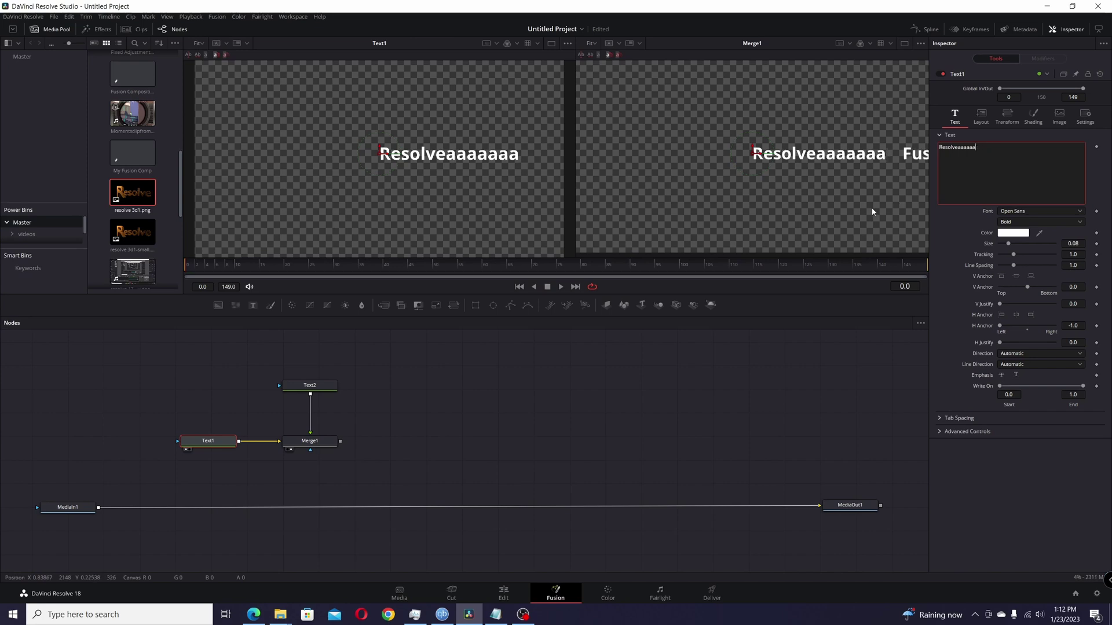
key("BackSpace")
key("BackSpace")
key("BackSpace")
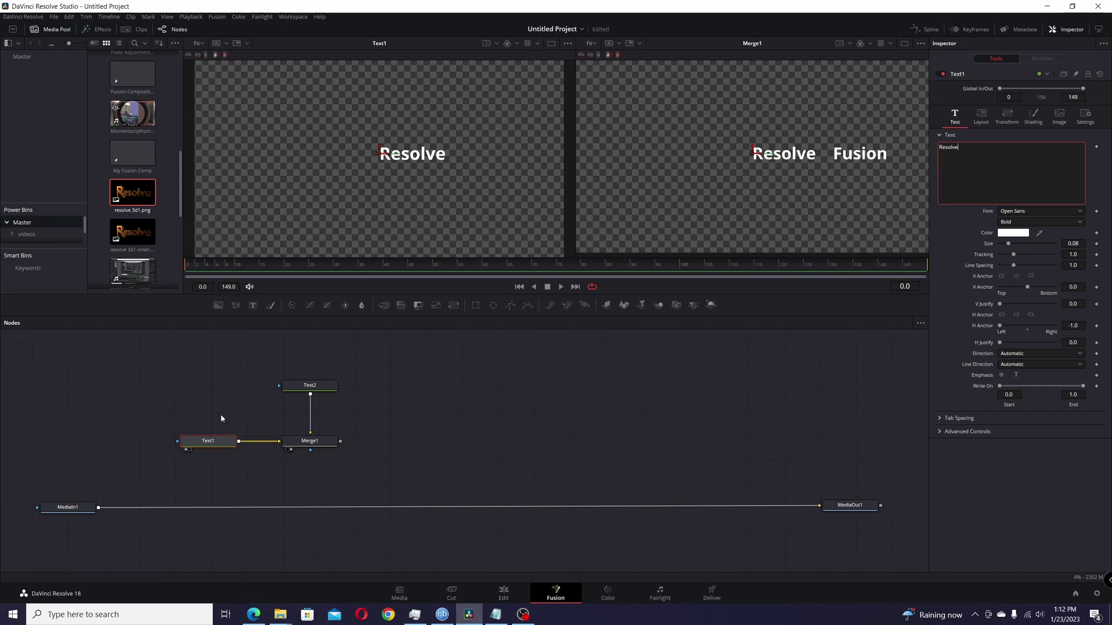
- Move Text1's "Resolve" to the frame's left edge by setting its layout Center X to 0.018
left_click_drag(196, 442, 197, 446)
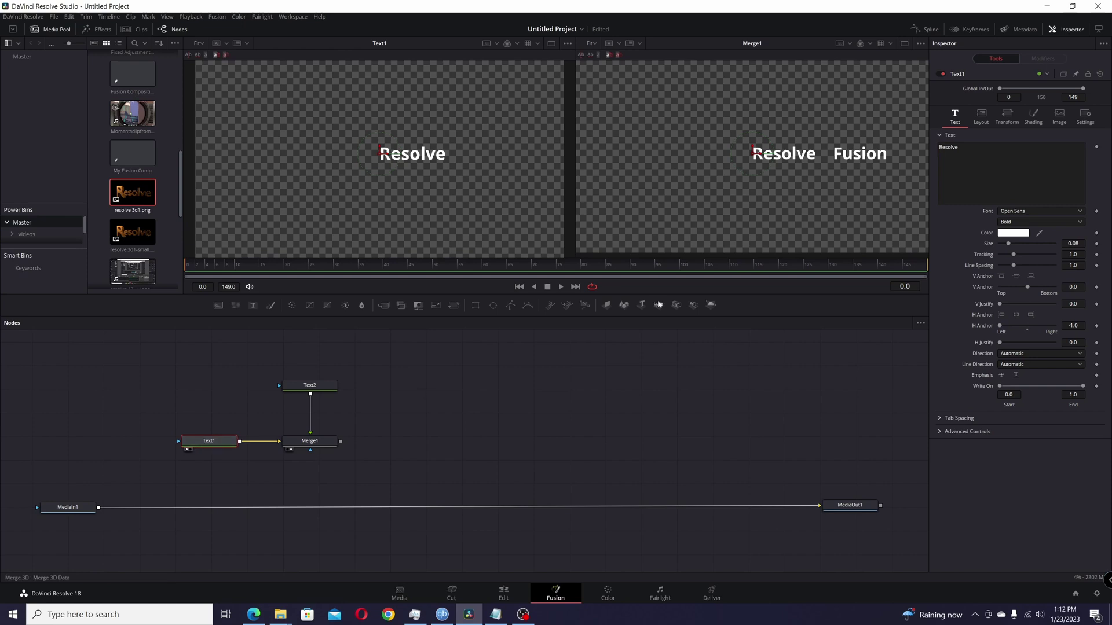
left_click(981, 118)
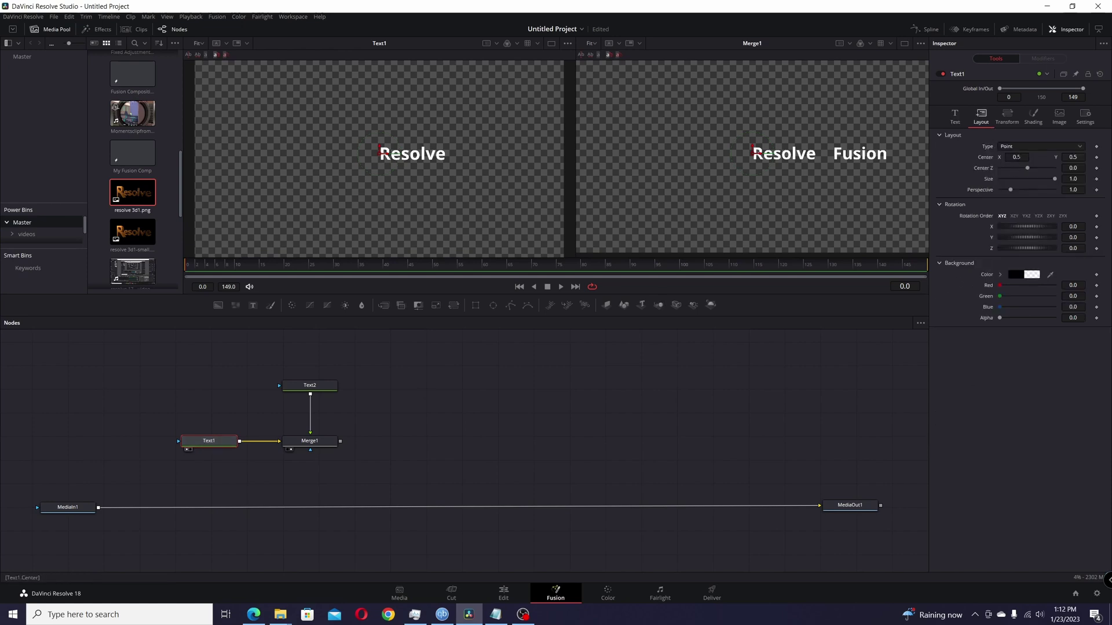
left_click_drag(1020, 157, 732, 157)
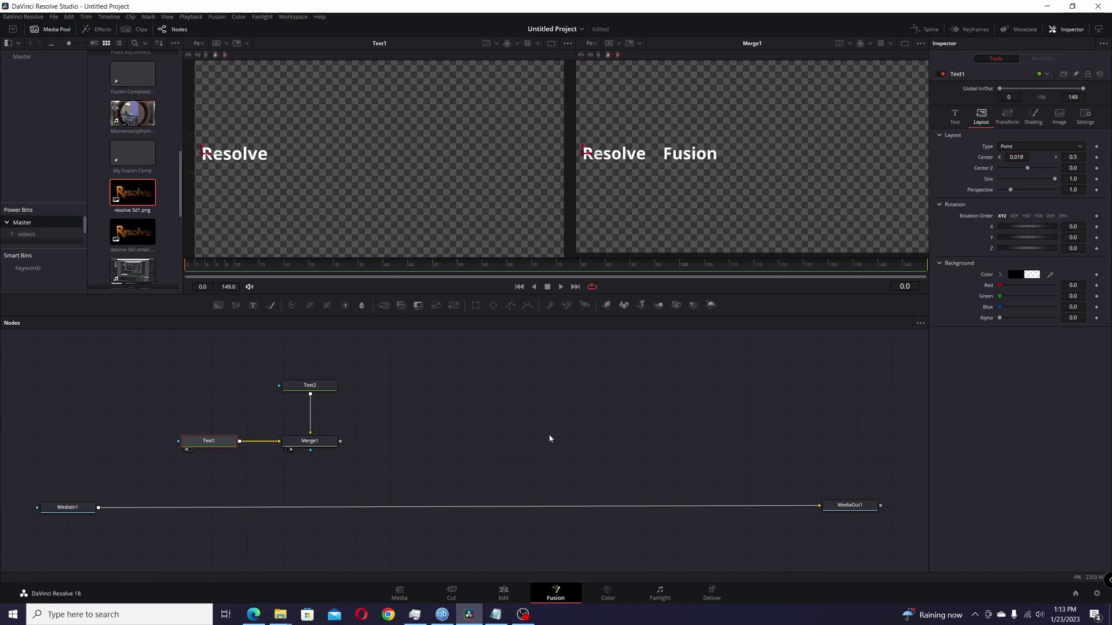
- Test the spacing at the new position by appending "aaaaaaaaa" to Text1's "Resolve" and deleting the extra letters
left_click(962, 115)
left_click(990, 150)
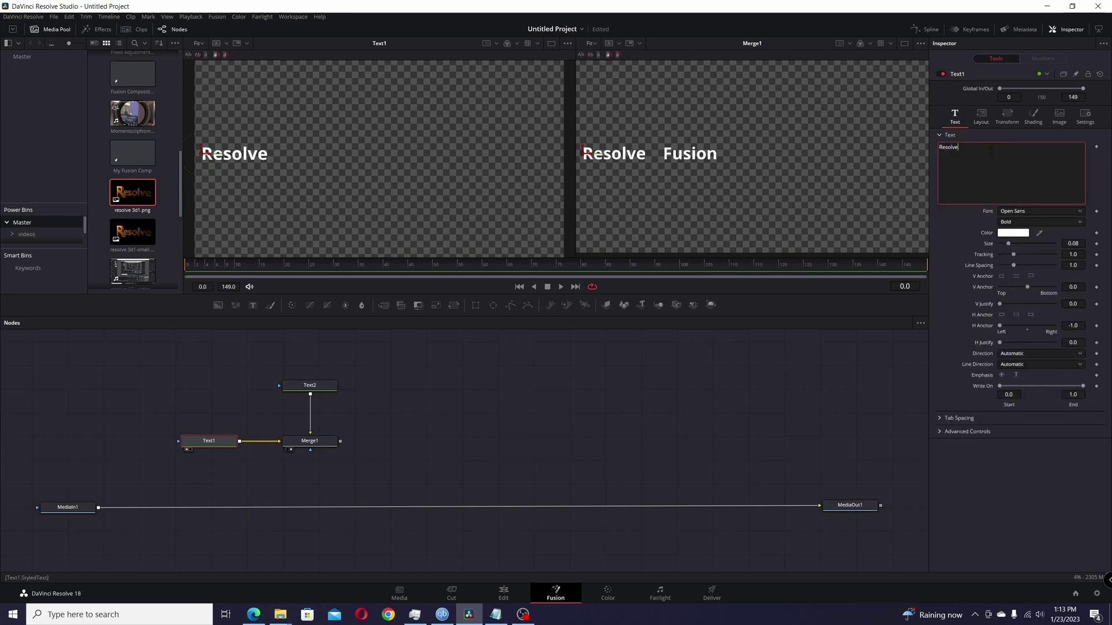
type("aaaaaaaaa")
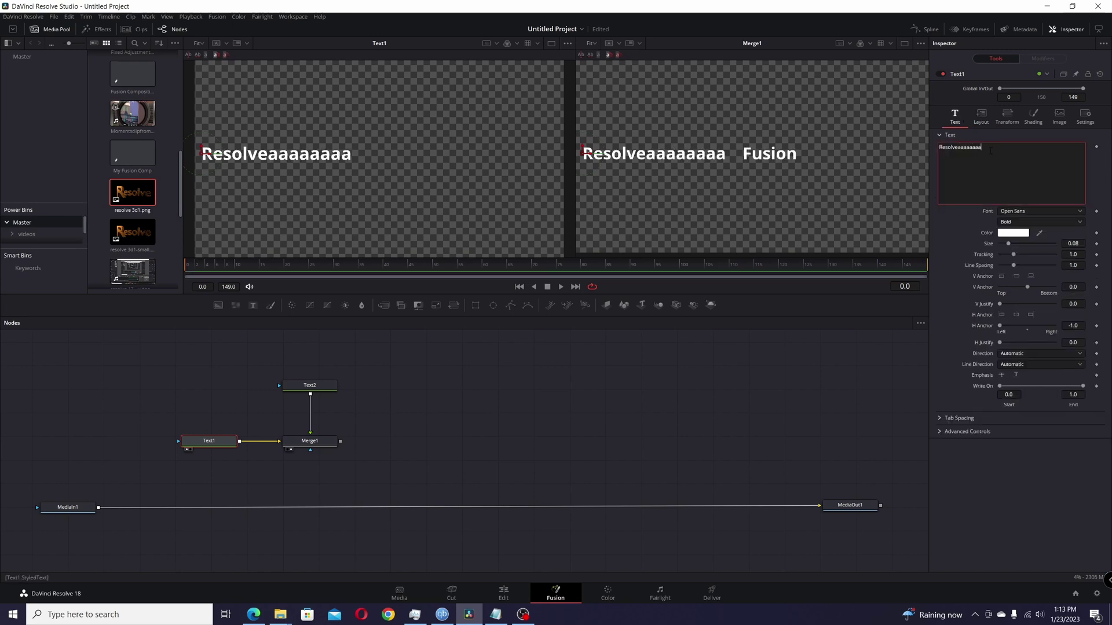
key("BackSpace")
key("BackSpace")
key("BackSpace")
key("BackSpace")
key("BackSpace")
key("BackSpace")
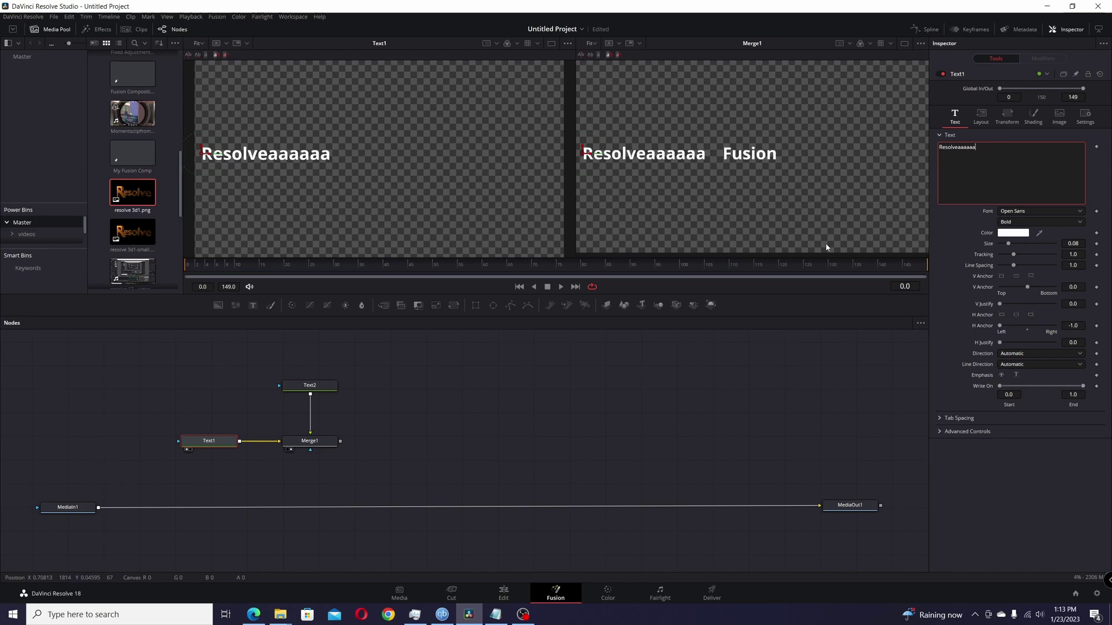
key("BackSpace")
key("BackSpace")
key("BackSpace")
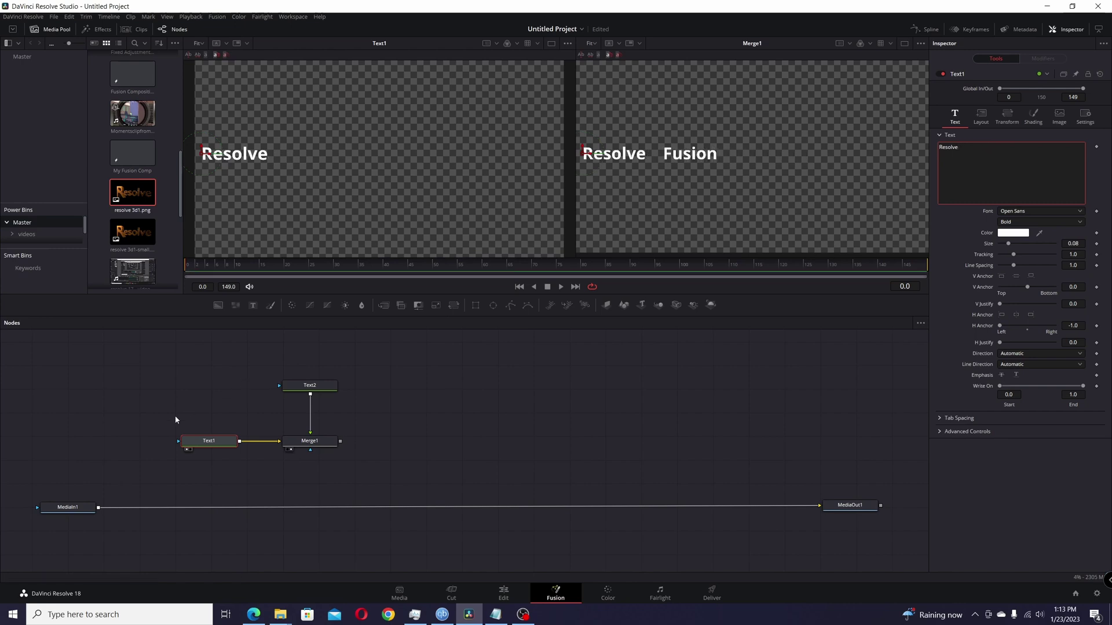
- Test the spacing from Text2 by appending "aaaaaaa" to "Fusion" and deleting the extra letters
left_click(312, 385)
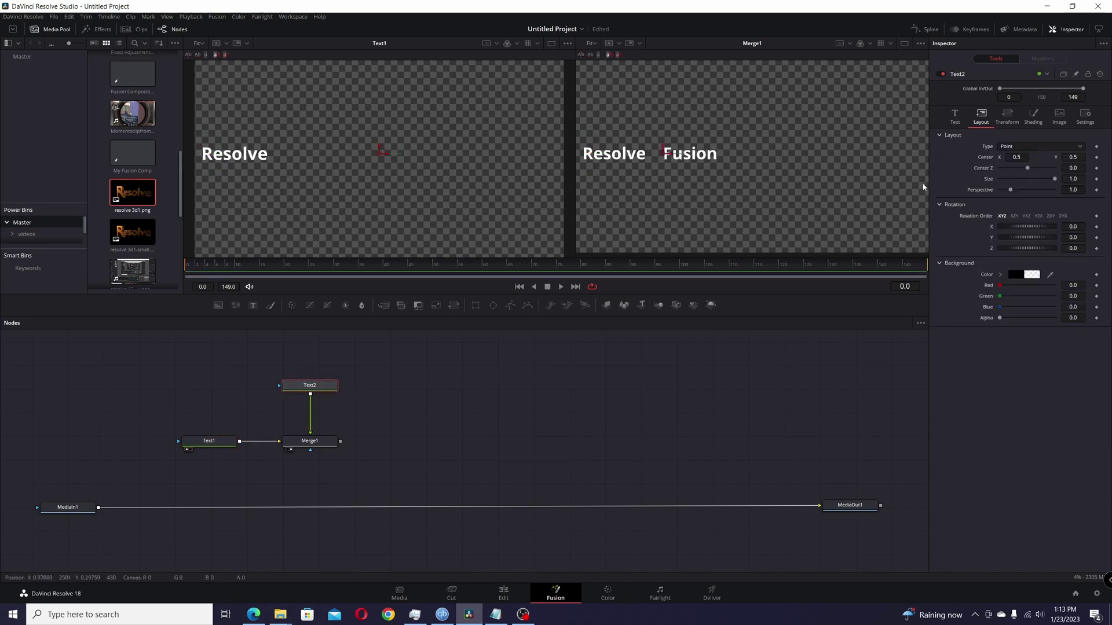
left_click(952, 119)
left_click(990, 152)
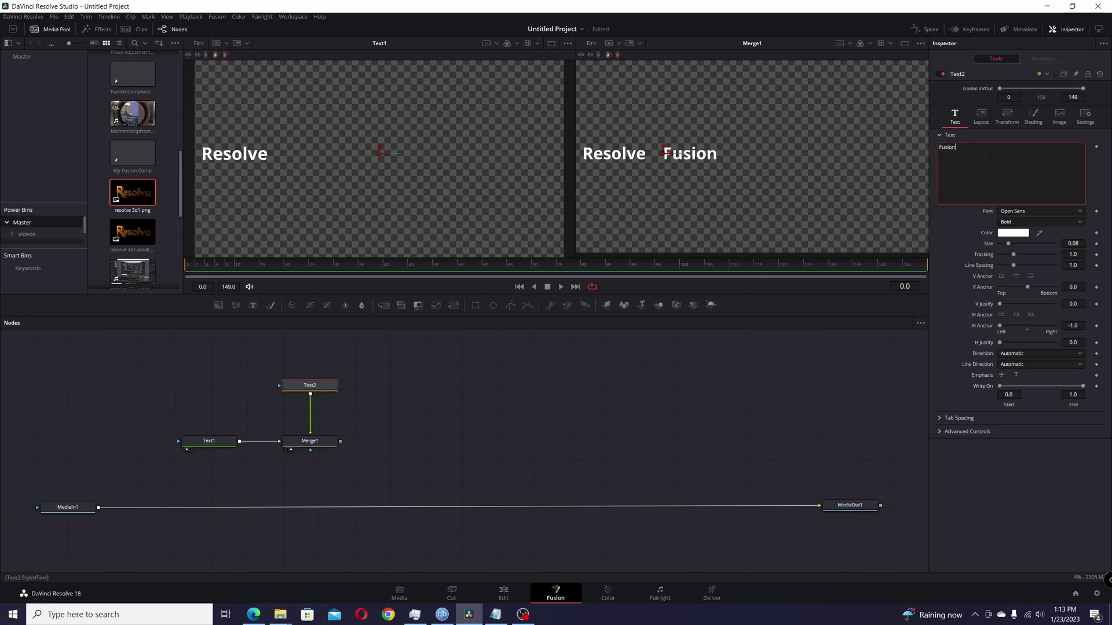
type("aaaaaaa")
key("BackSpace")
key("BackSpace")
key("BackSpace")
key("BackSpace")
key("BackSpace")
key("BackSpace")
key("BackSpace")
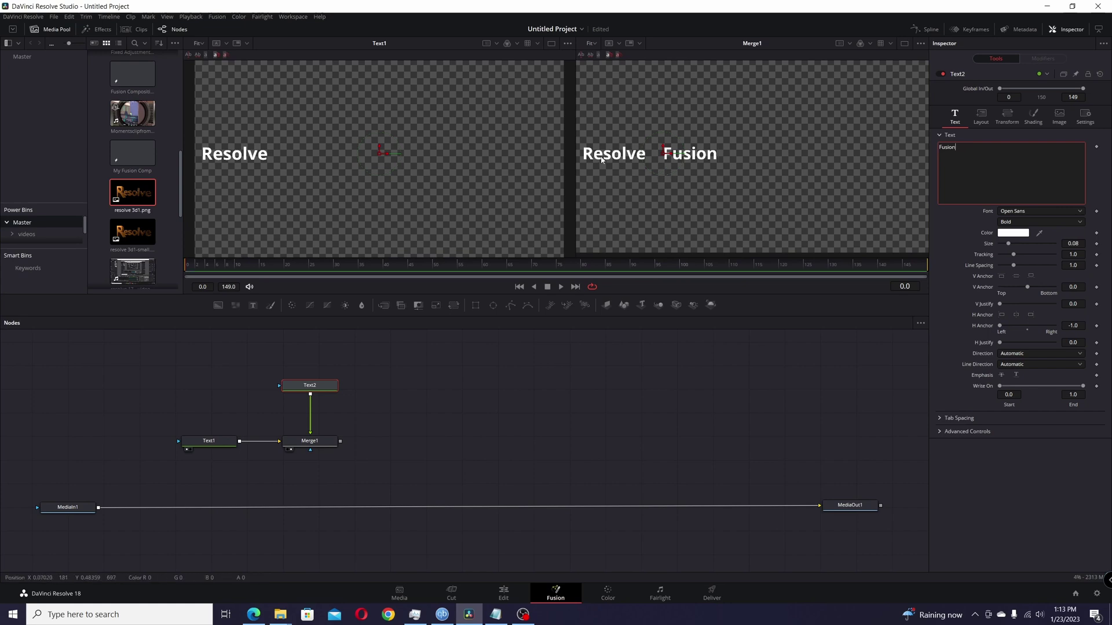
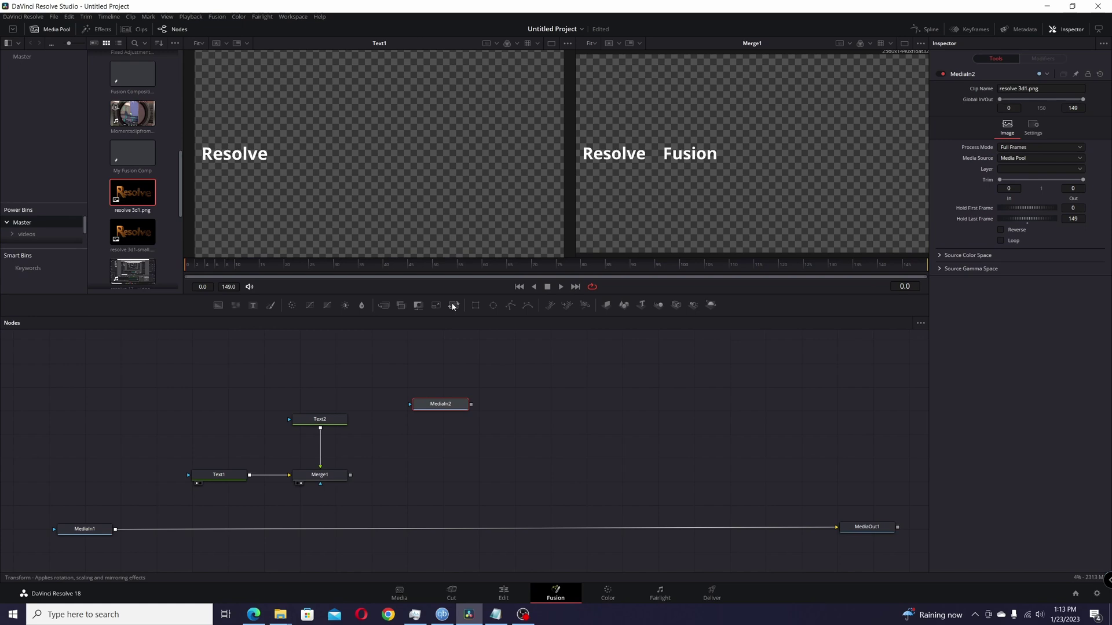
- Add a Transform node after MediaIn2, show it in the first viewer and reduce its Size to 0.364
left_click(454, 307)
left_click_drag(504, 405, 433, 446)
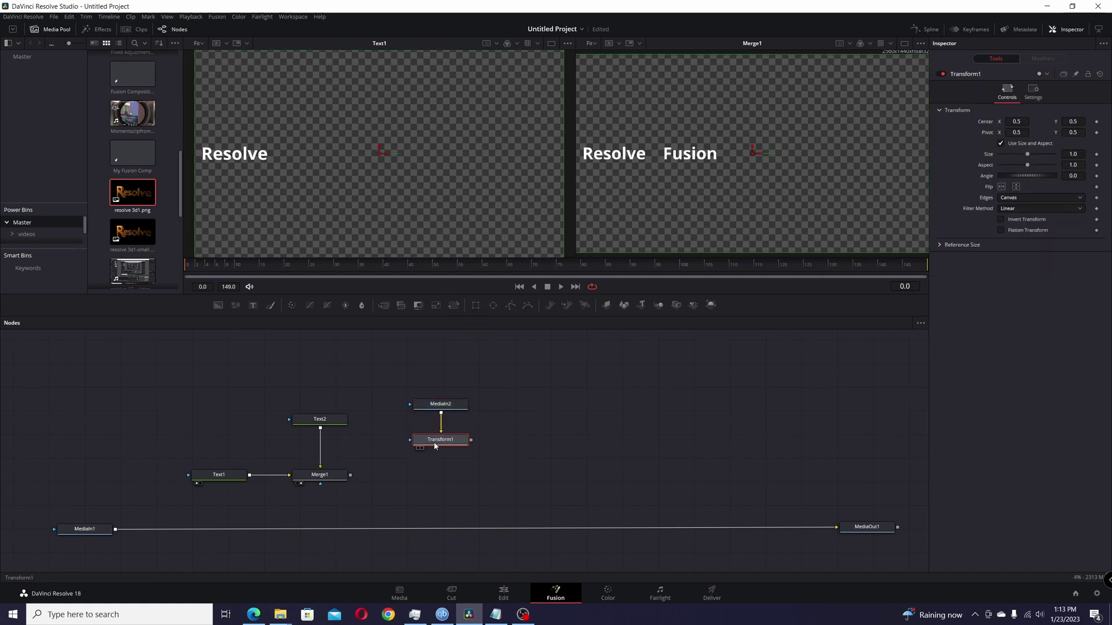
key("1")
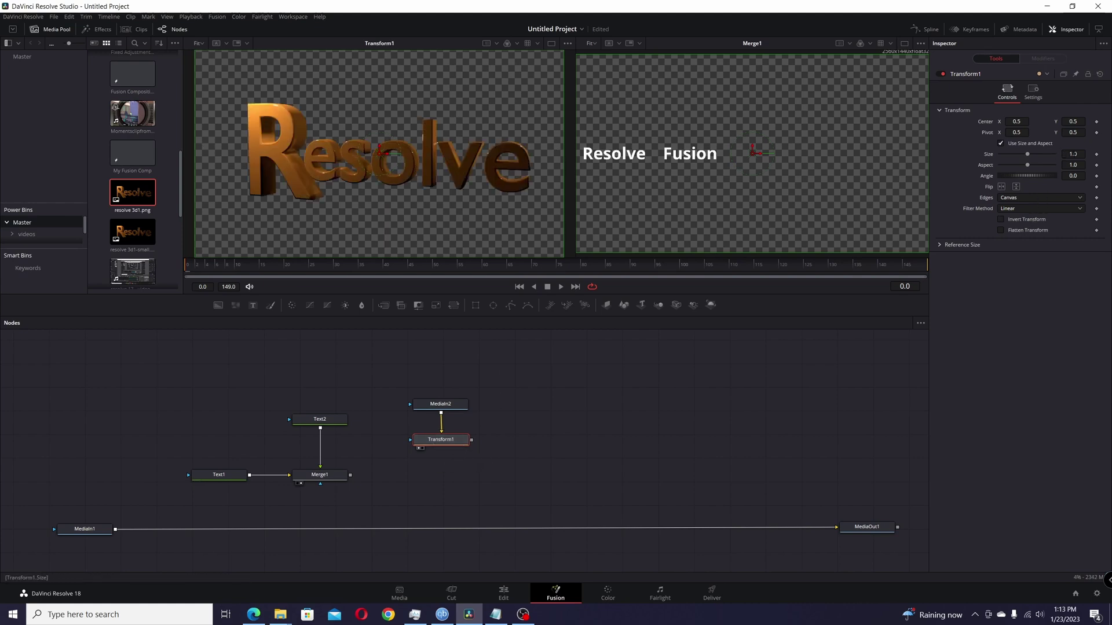
left_click_drag(1072, 154, 1039, 154)
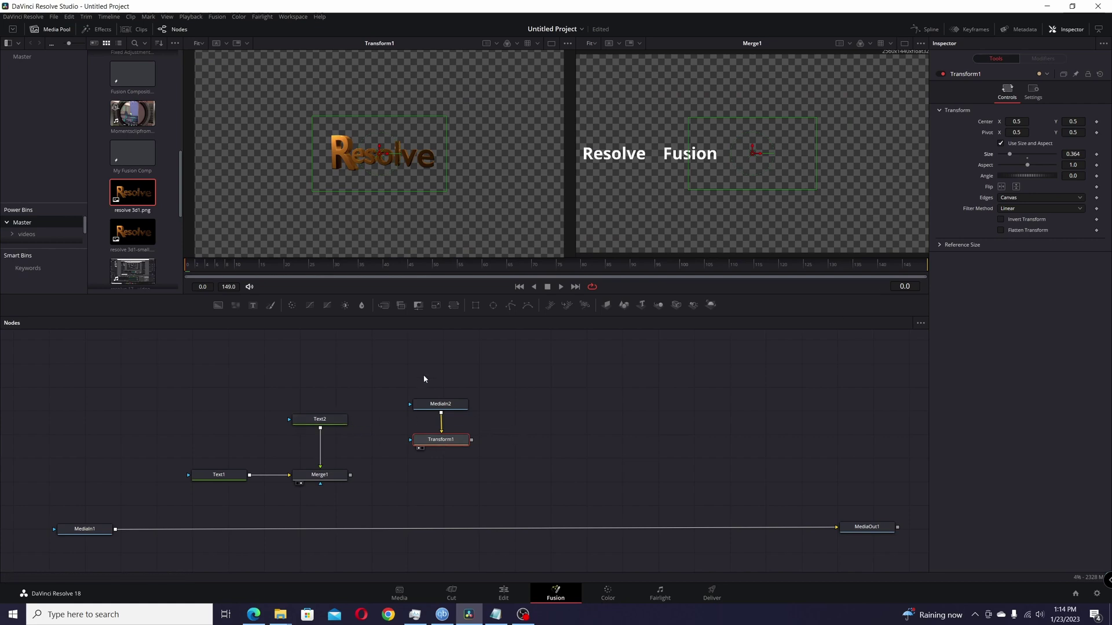
- Move MediaIn2 and Transform1 closer to Merge1 and connect Transform1 as its foreground in place of Text2
left_click_drag(424, 375, 441, 429)
left_click(457, 444)
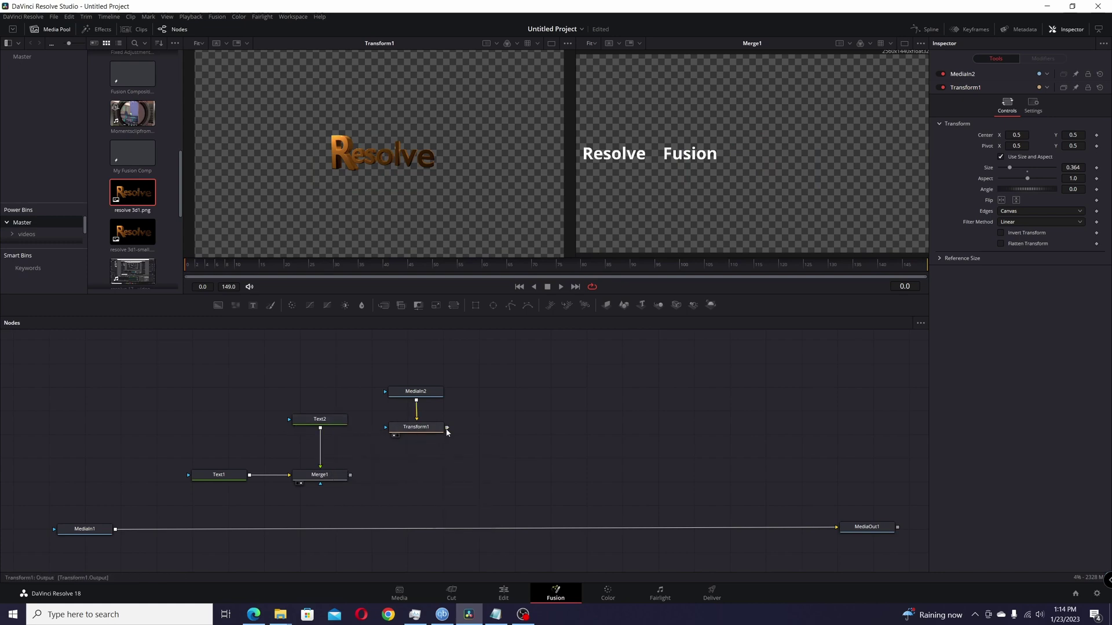
left_click_drag(447, 427, 358, 489)
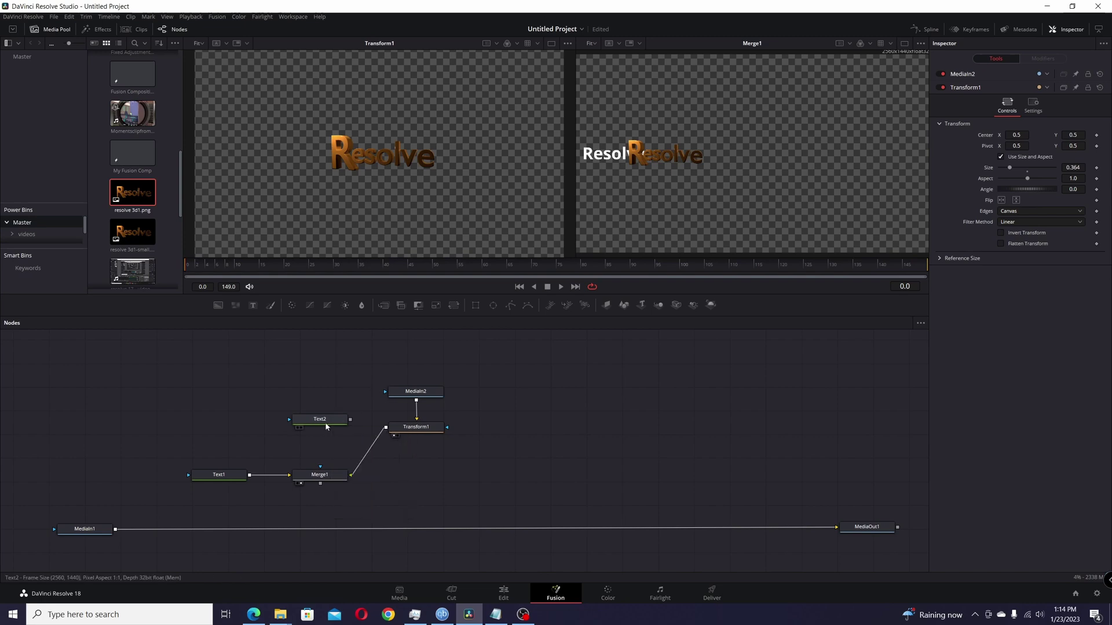
- Shift Transform1's image horizontally clear of the "Resolve" text, to a Center X of about 0.617
mouse_move(327, 427)
mouse_move(405, 428)
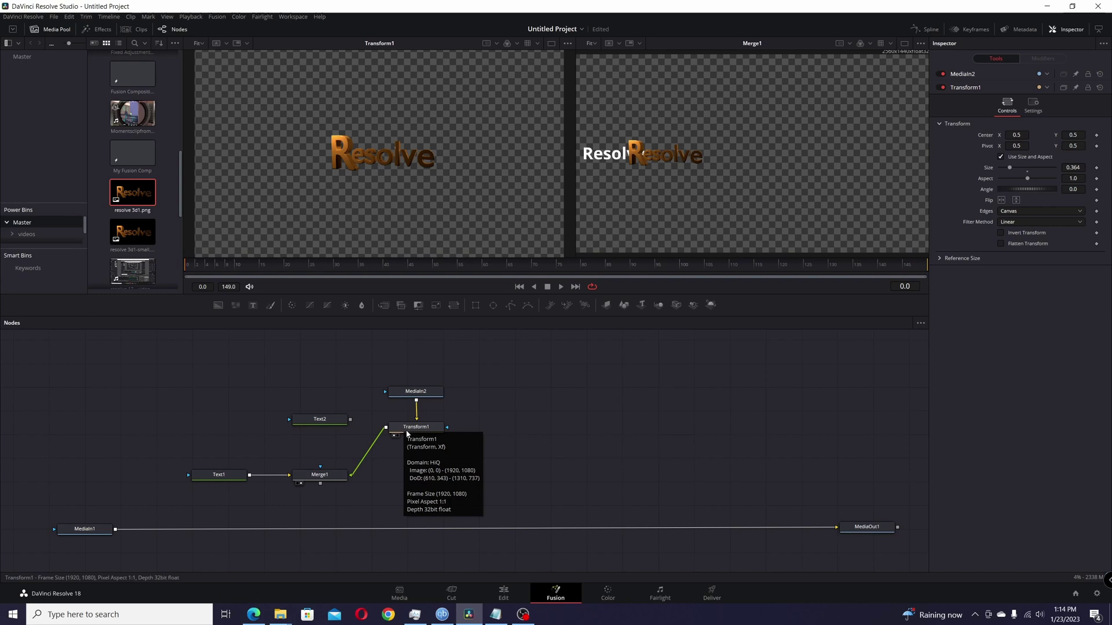
left_click(406, 429)
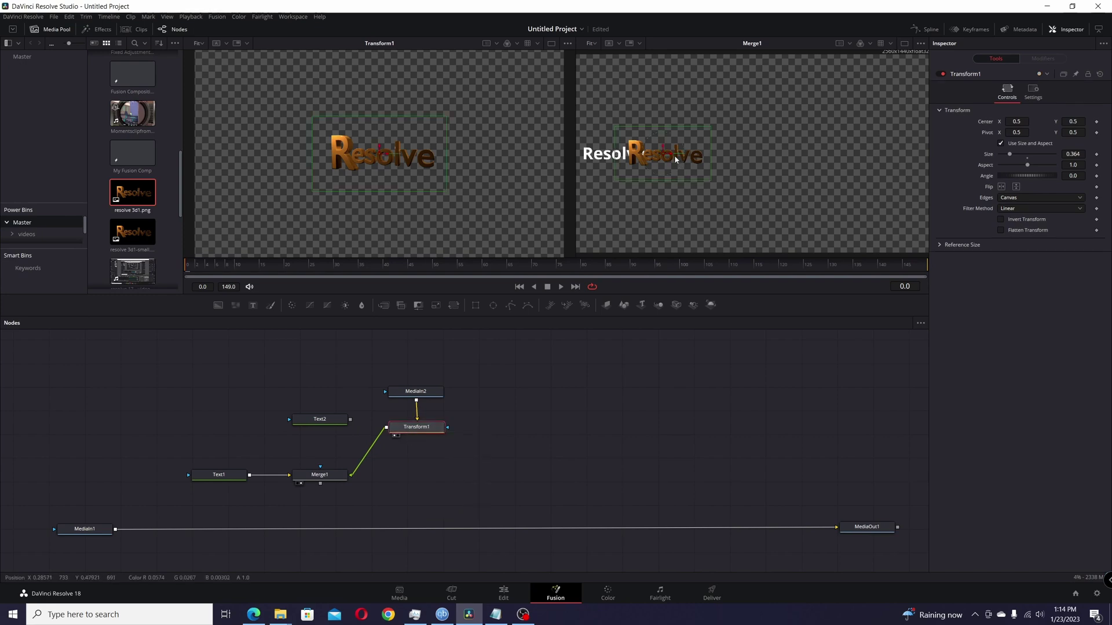
left_click_drag(670, 157, 707, 158)
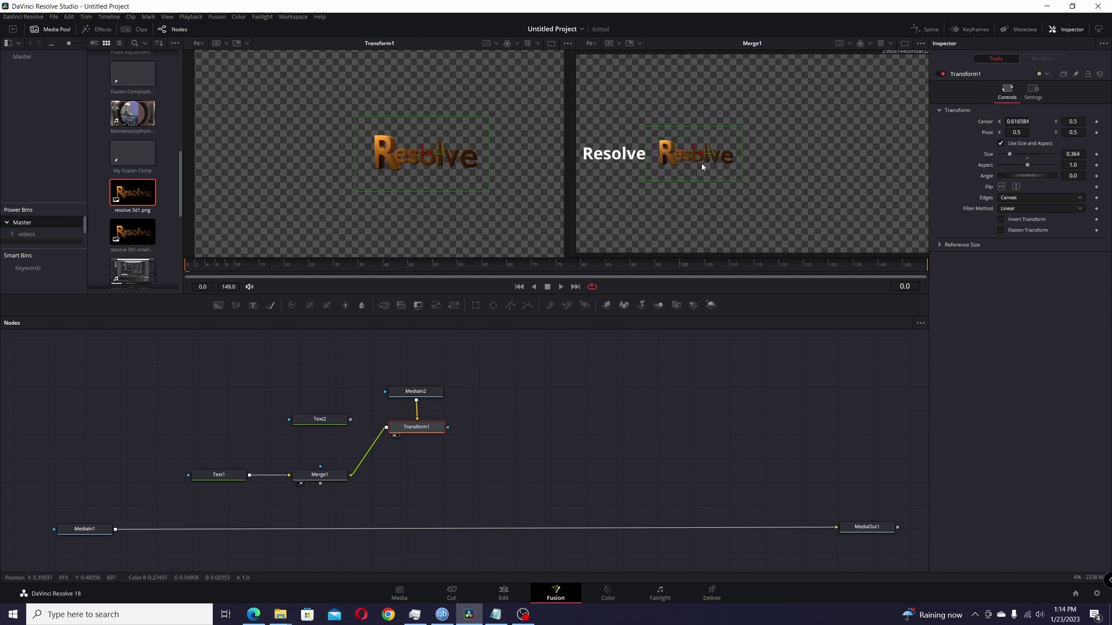
- Test the image's spacing by appending "aaaaaaaaaa" to Text1's "Resolve" and deleting the extra letters
left_click(227, 478)
left_click(995, 156)
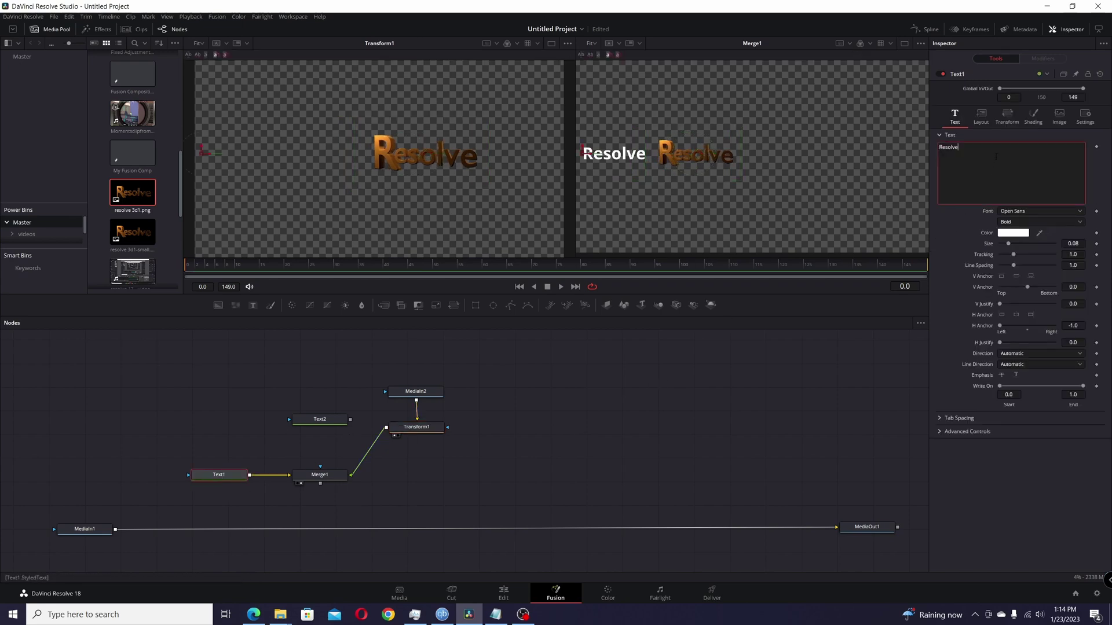
type("aaaaaaaaaa")
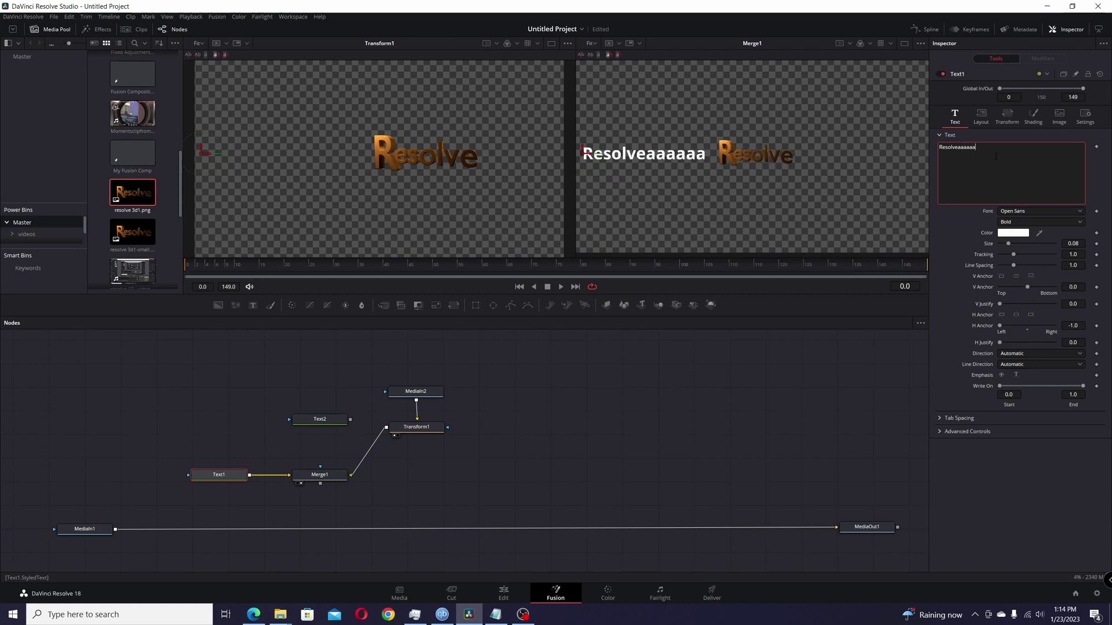
key("BackSpace")
key("BackSpace")
key("BackSpace")
key("BackSpace")
key("BackSpace")
key("BackSpace")
key("BackSpace")
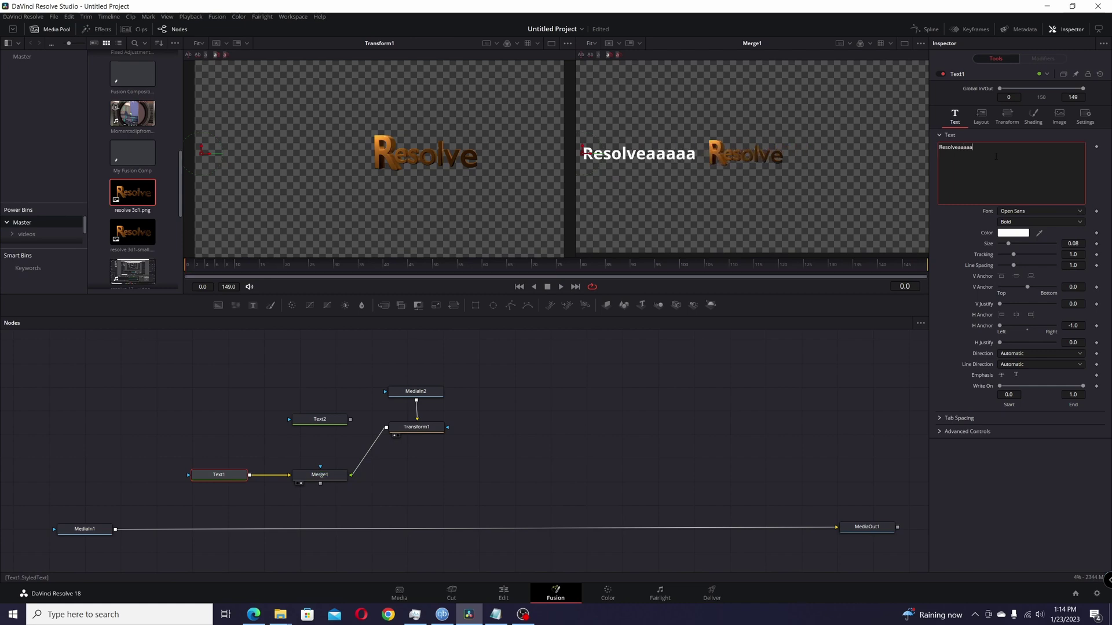
key("BackSpace")
key("BackSpace")
key("BackSpace")
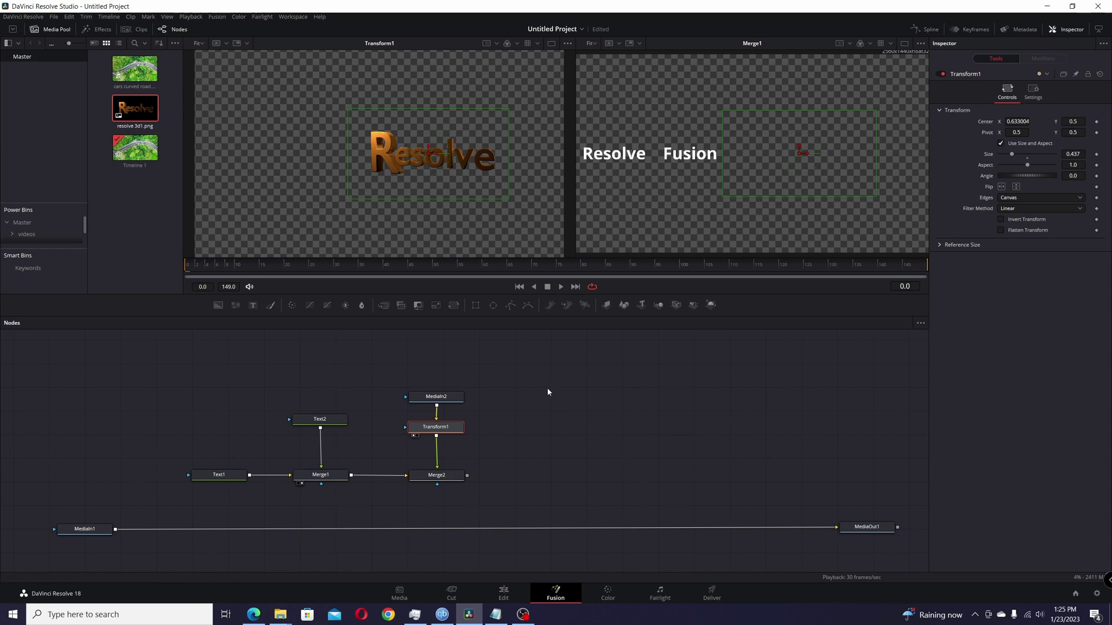
- Examine Merge1's Center settings and the Point expression on Text2's layout Center
left_click(325, 478)
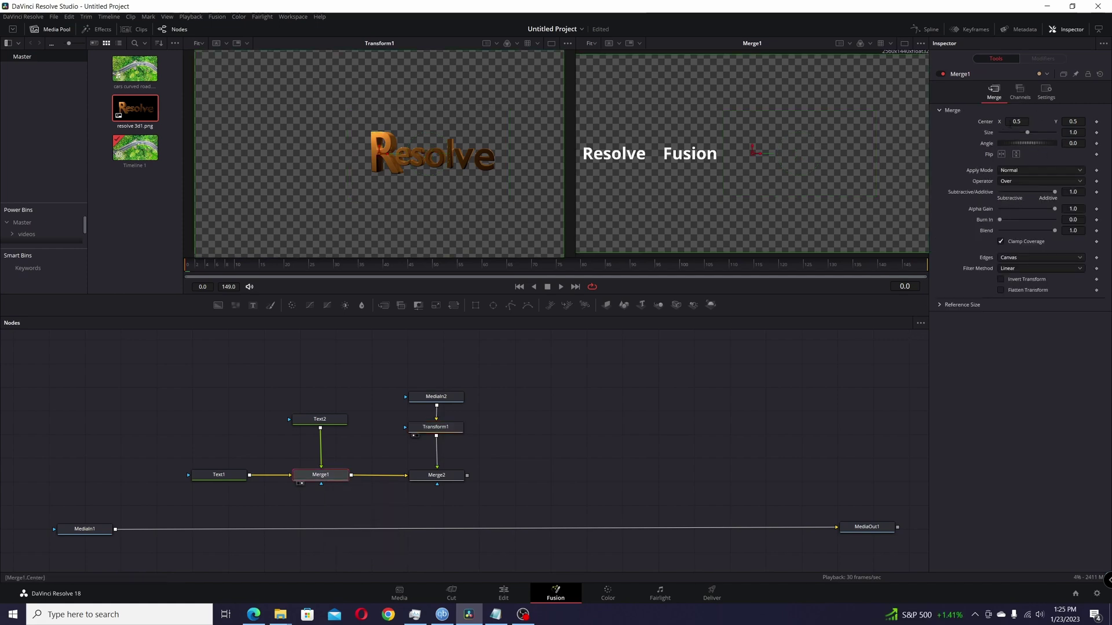
left_click(331, 420)
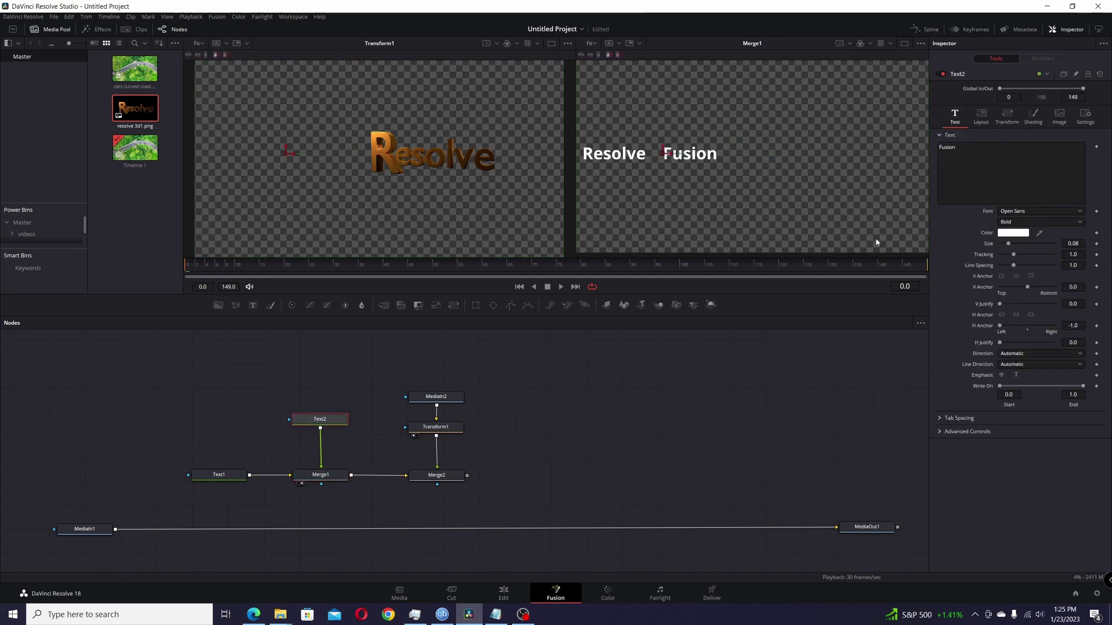
left_click(981, 116)
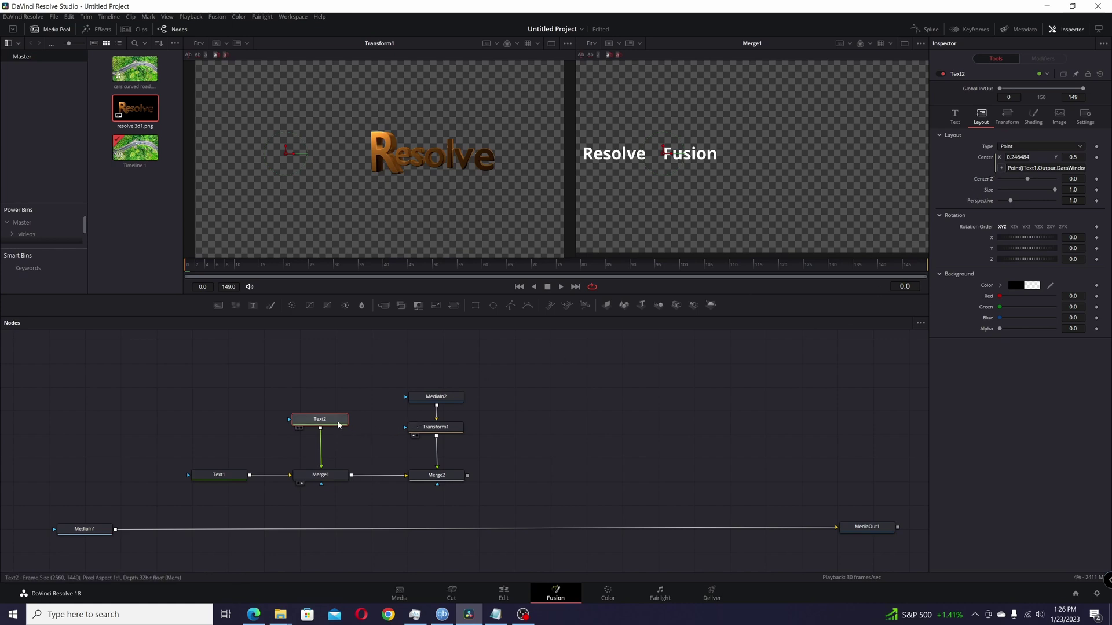
mouse_move(338, 425)
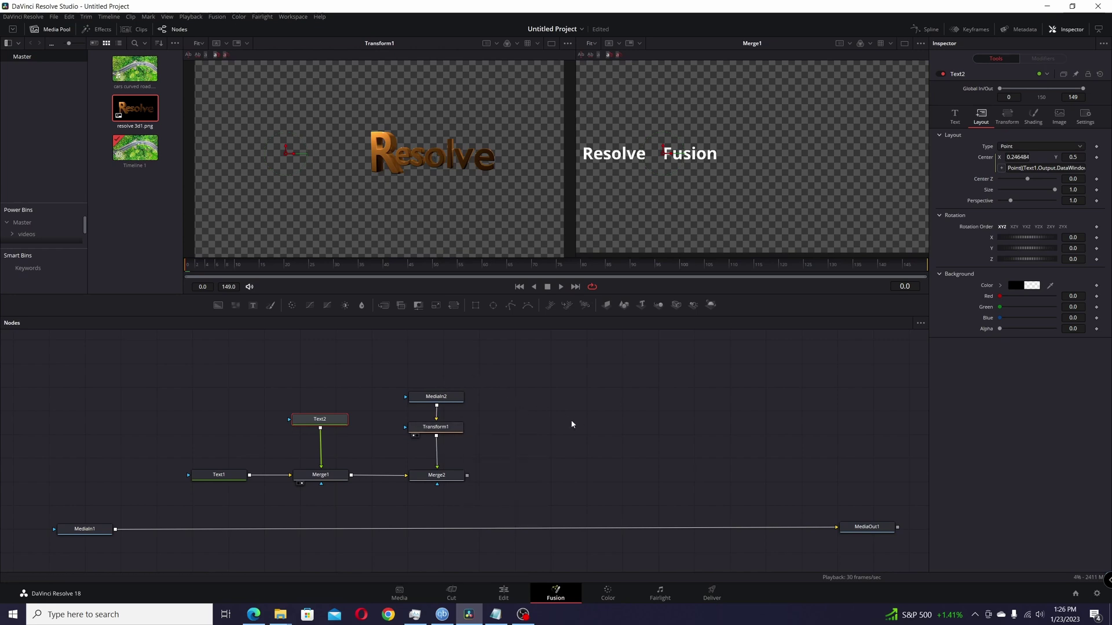
- Read through Merge2's Center expression based on Text2's data window, and display Merge2 in the second viewer
left_click(445, 477)
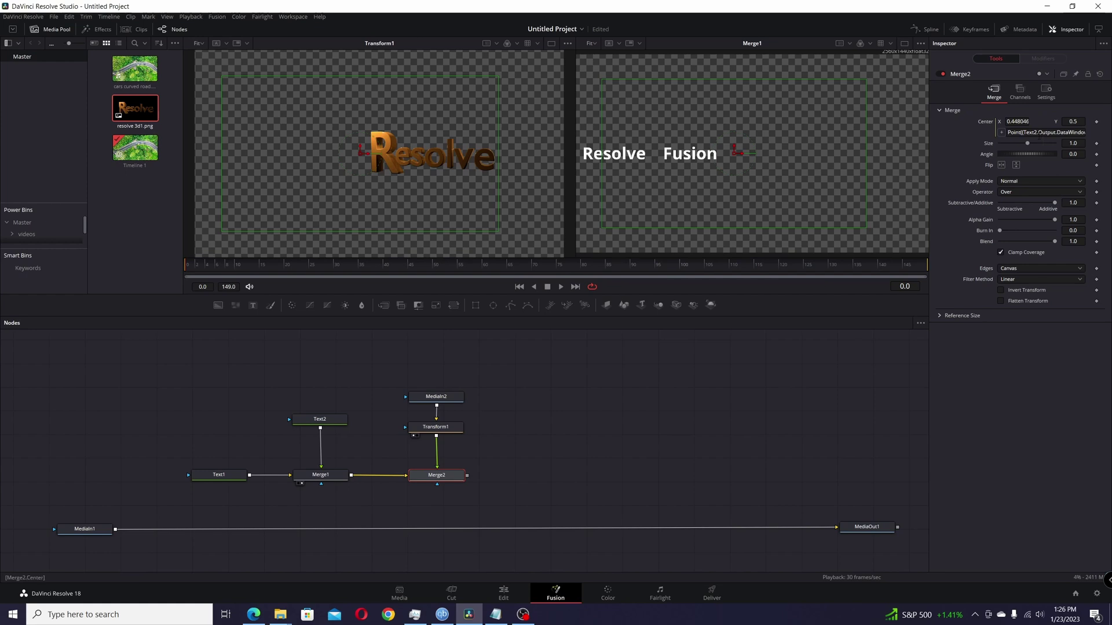
left_click(1039, 135)
type("[3]")
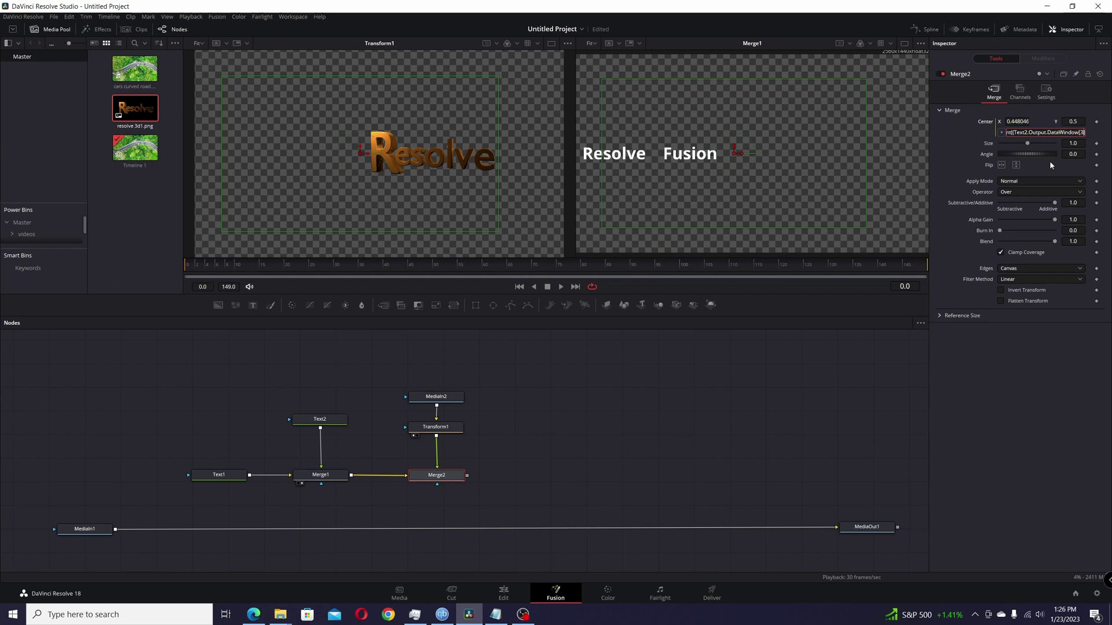
key("Right")
key("Right")
key("Right")
key("Right")
left_click(450, 478)
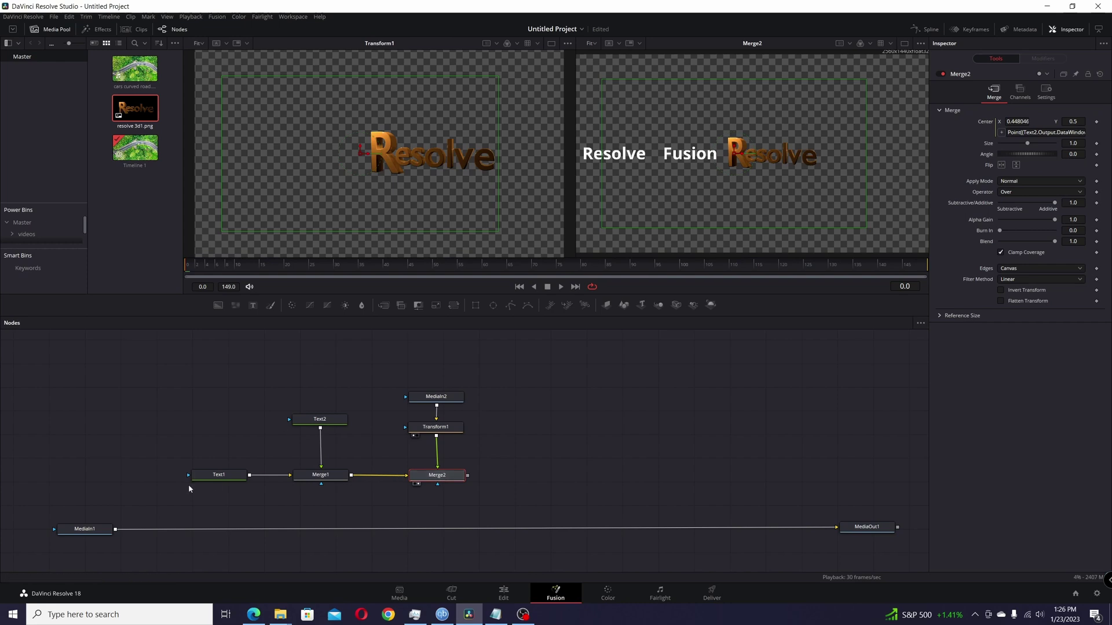
- Test the three-element chain by appending "aaaaaa" to Text1's "Resolve" and deleting the extra letters
left_click(211, 476)
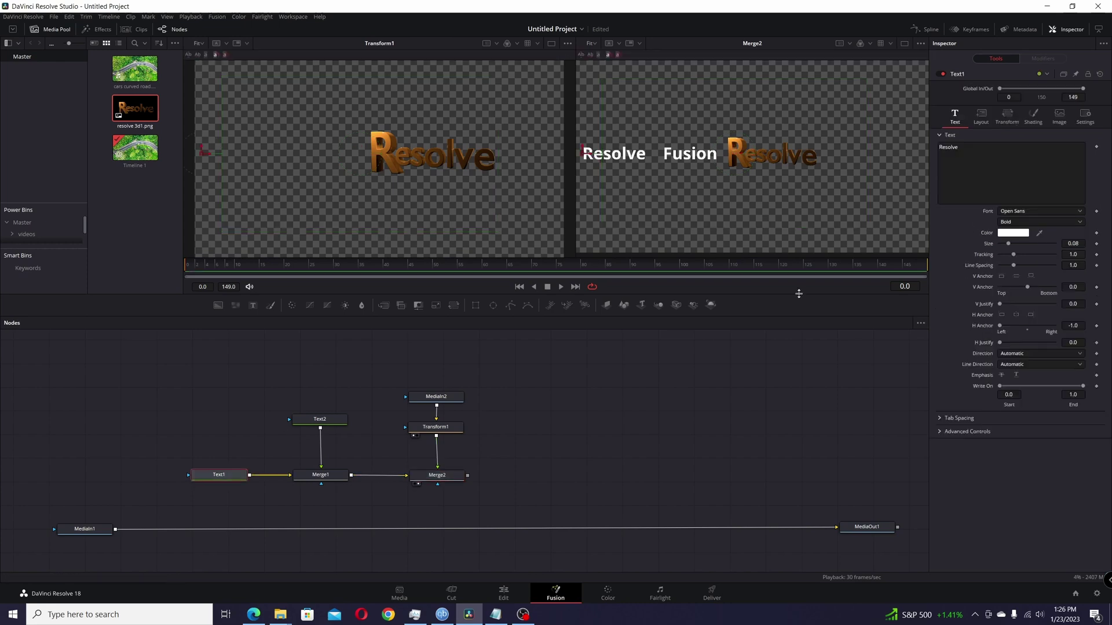
left_click(1001, 156)
type("aaaaaa")
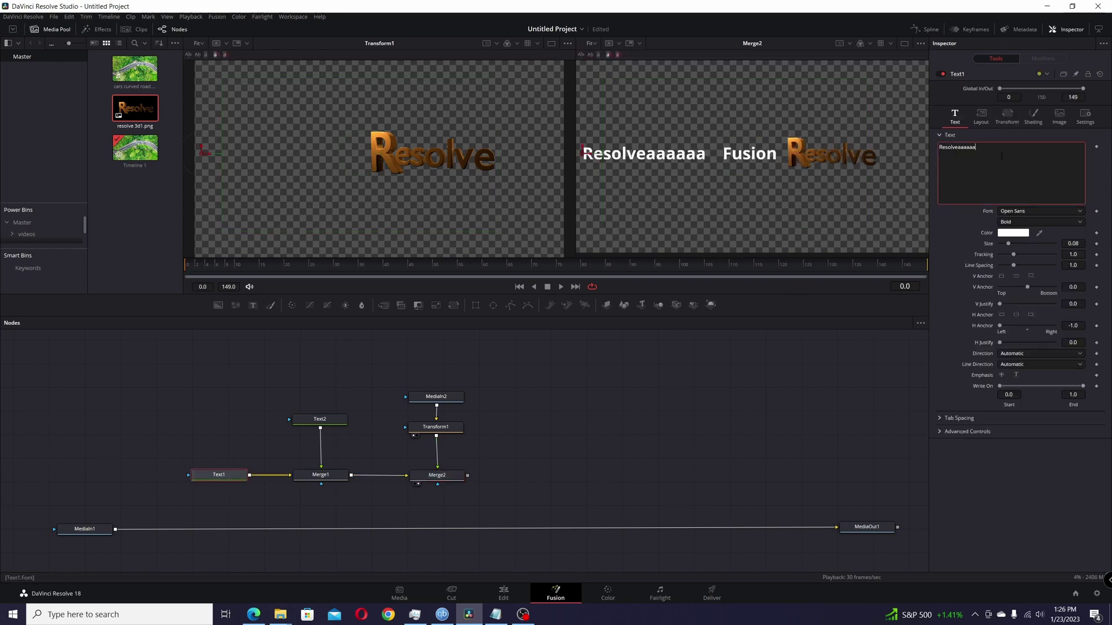
key("BackSpace")
key("BackSpace")
key("BackSpace")
key("BackSpace")
key("BackSpace")
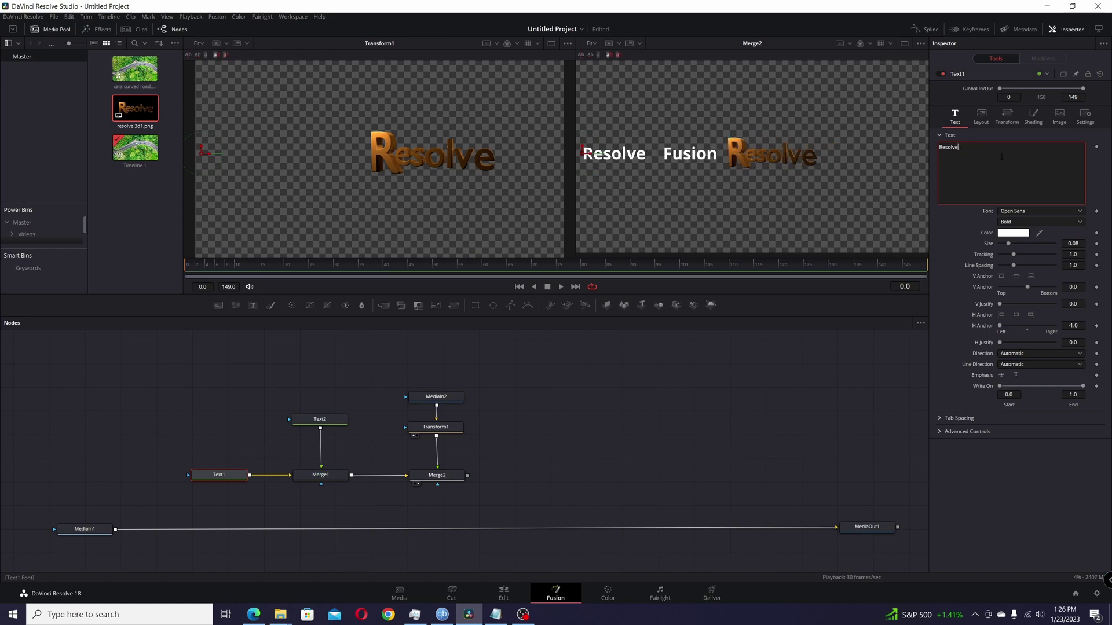
- Test the image's offset from Text2 by appending "aaaaaa" to "Fusion" and deleting the extra letters
left_click(335, 419)
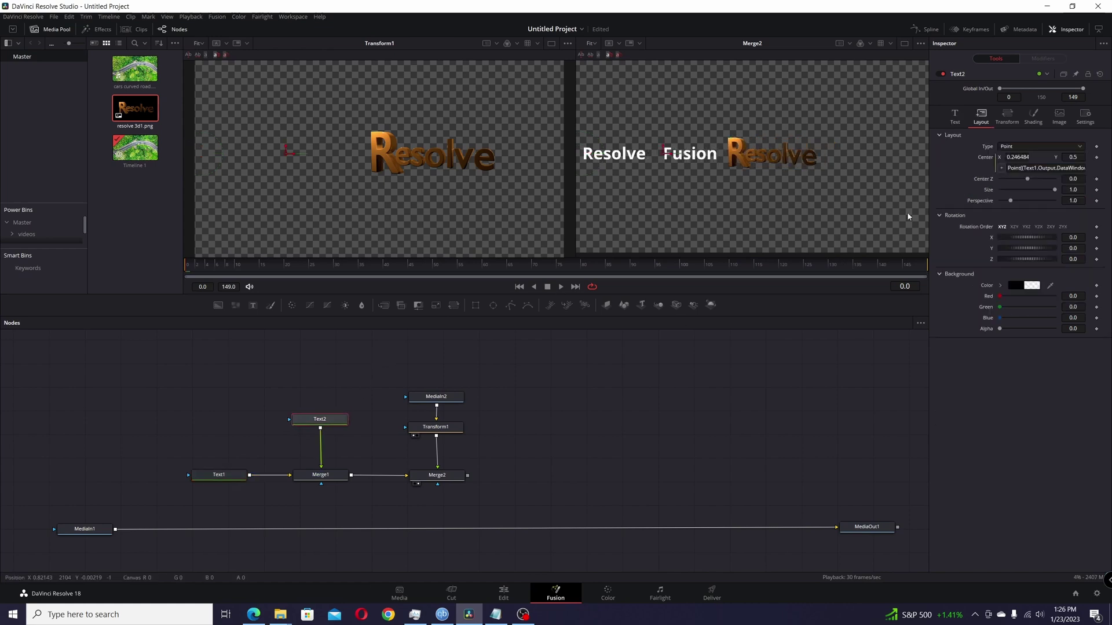
left_click(948, 118)
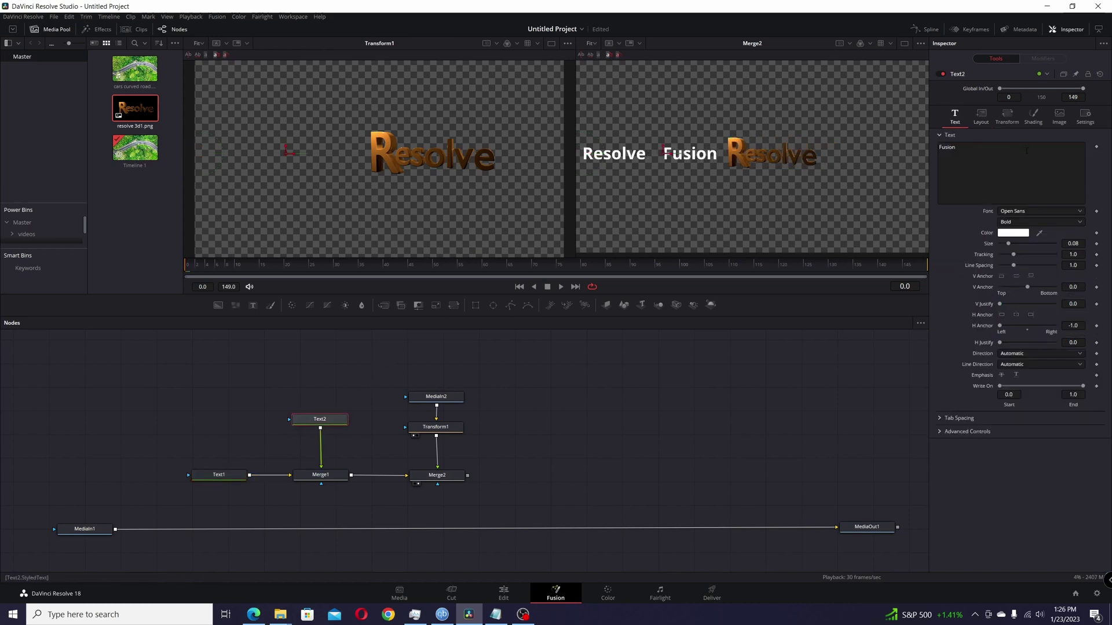
type("aaaaaa")
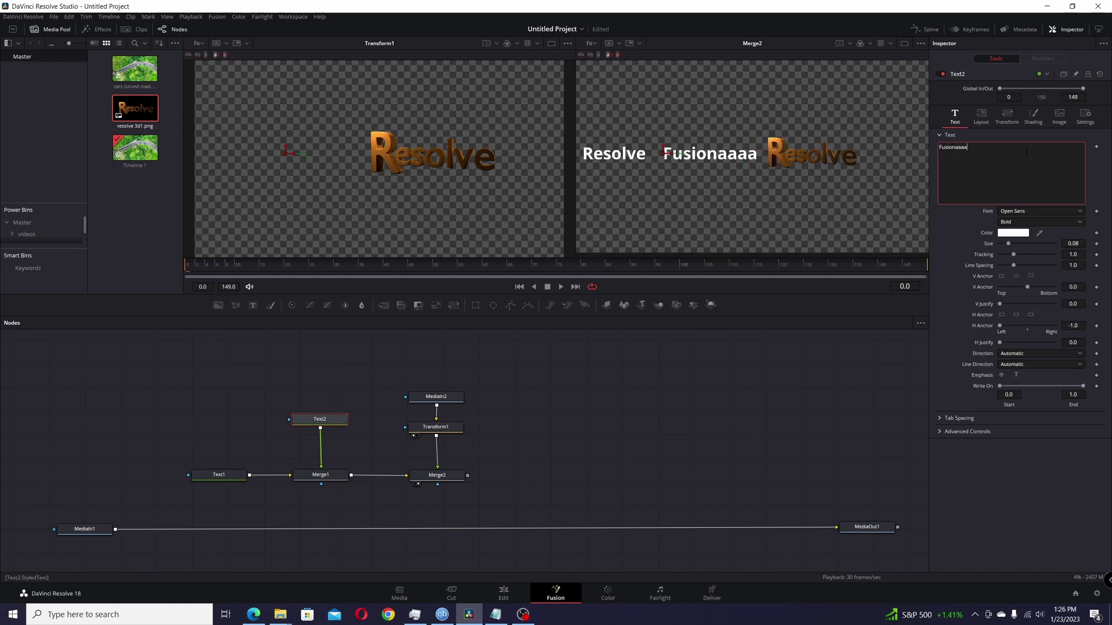
key("BackSpace")
key("BackSpace")
key("BackSpace")
key("BackSpace")
key("BackSpace")
key("BackSpace")
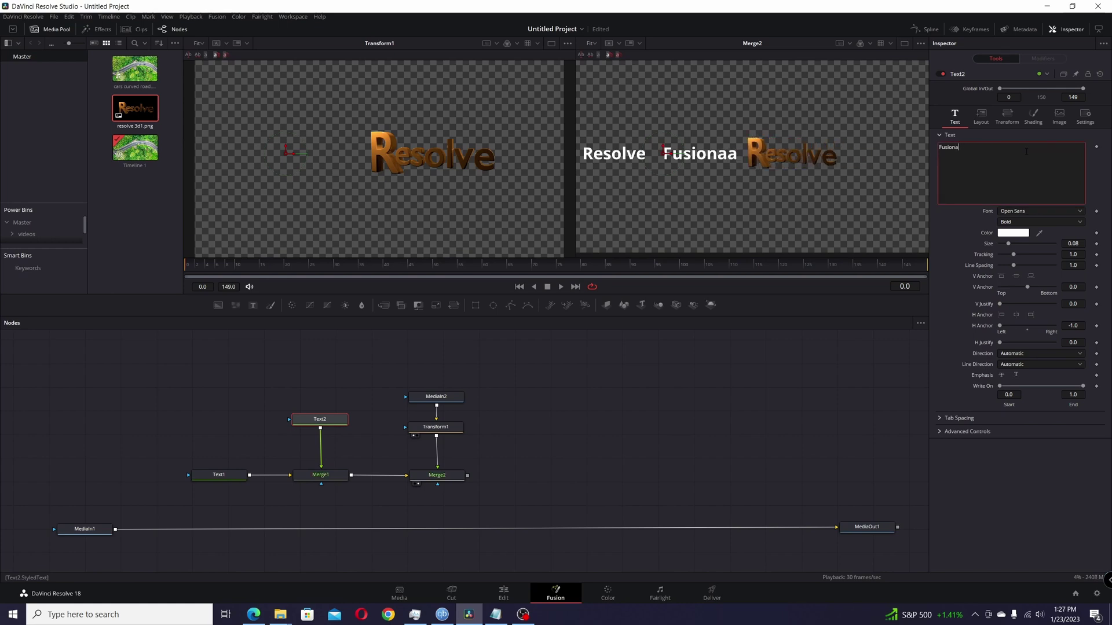